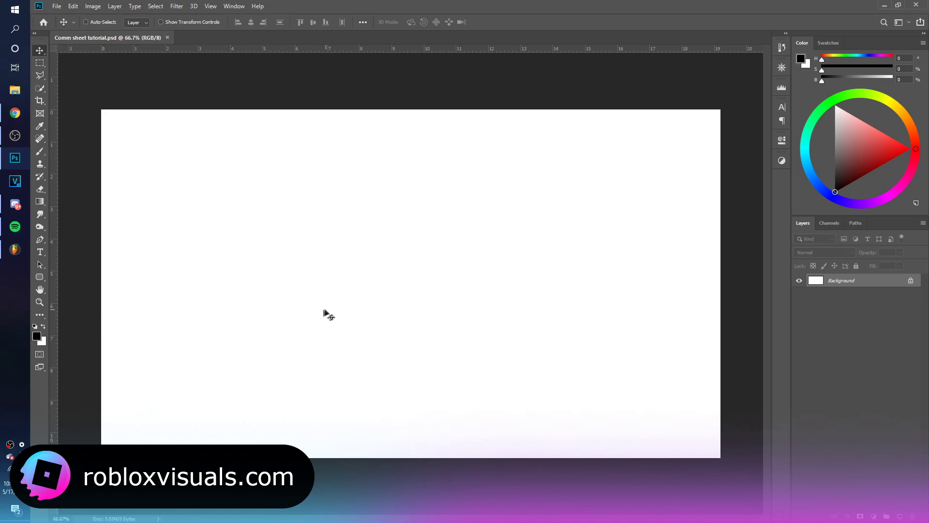
Fill the canvas with the near-black colour #060606.
left_click(37, 336)
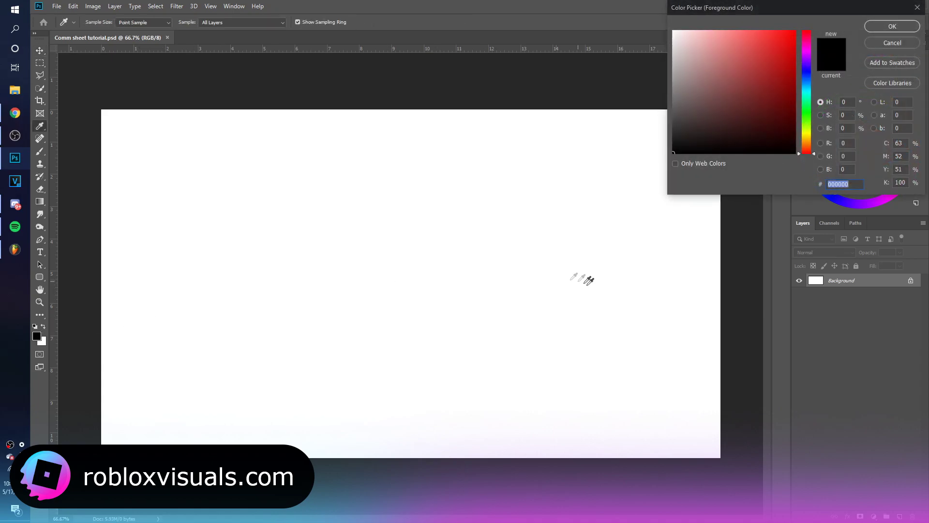
left_click_drag(782, 8, 652, 57)
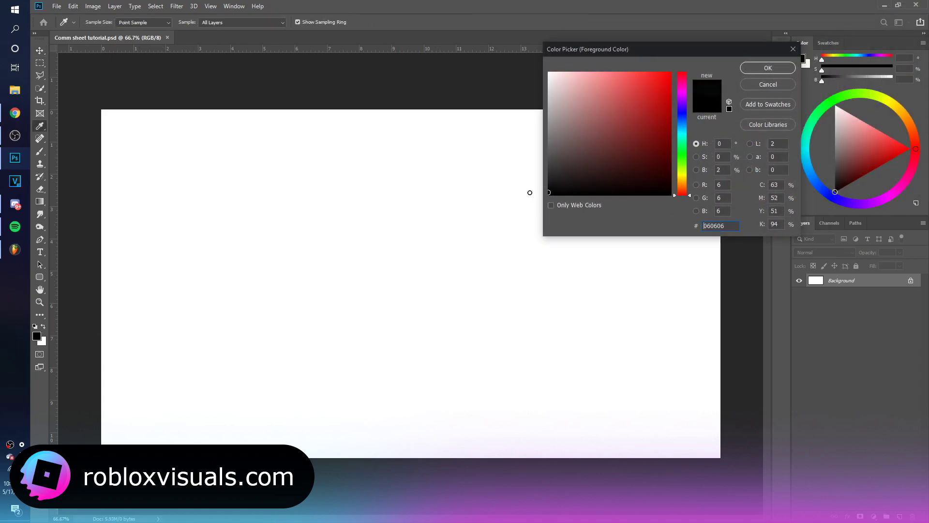
left_click(763, 69)
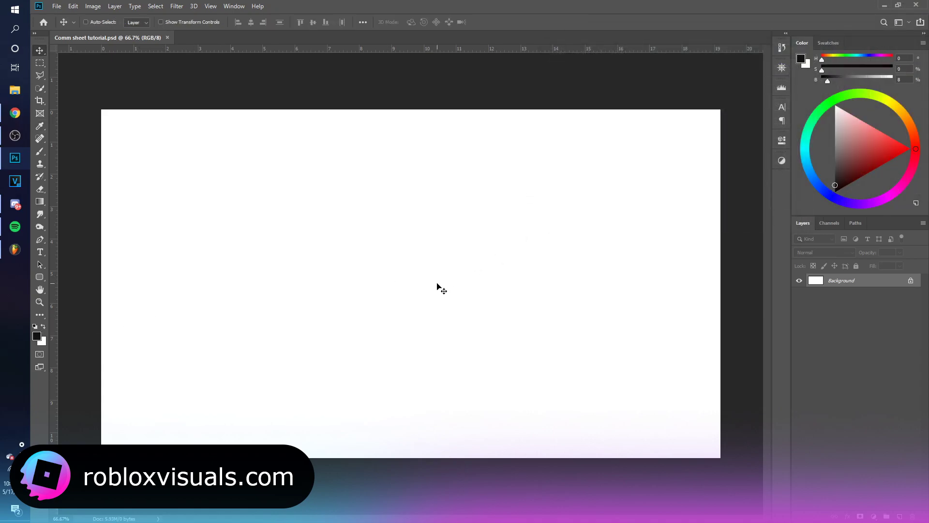
key("alt+BackSpace")
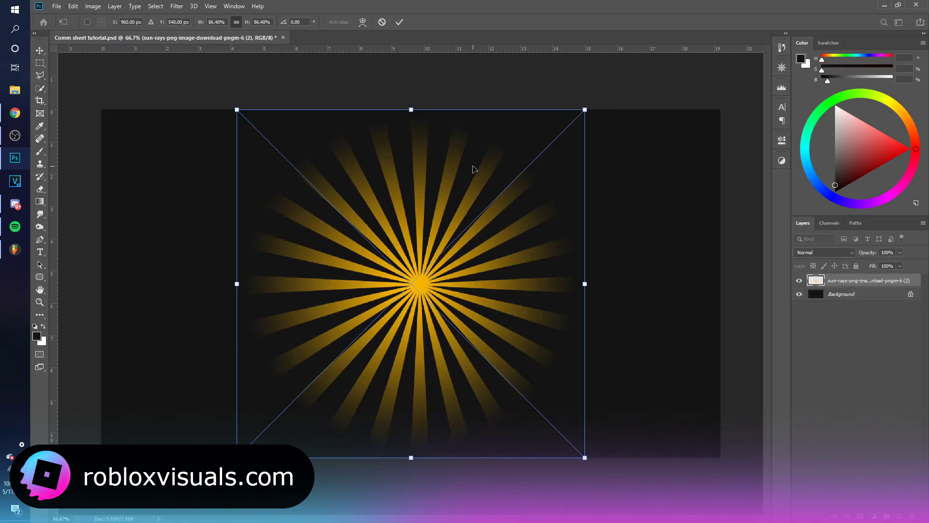
Position the placed sun-rays image and enlarge it to span the canvas.
left_click_drag(568, 198, 531, 219)
left_click_drag(504, 266, 521, 239)
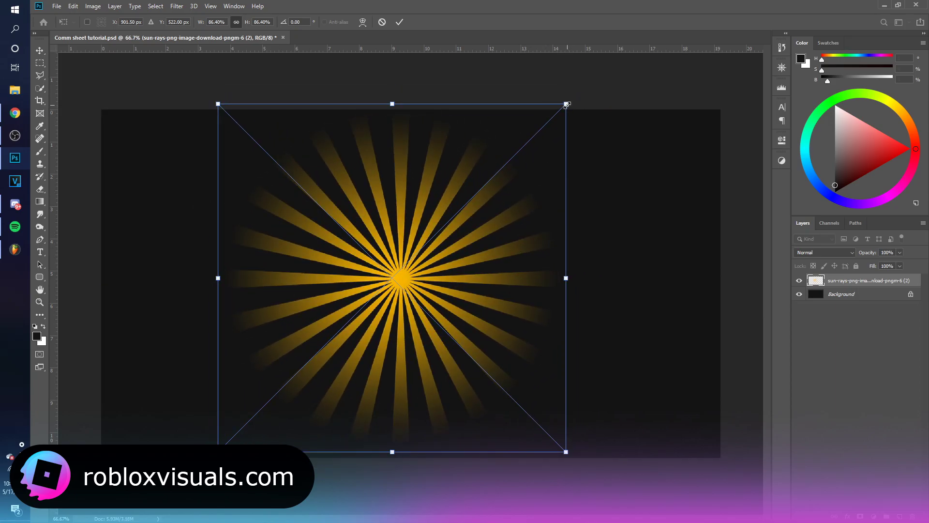
left_click_drag(568, 104, 735, 5)
Commit the scaled sun-rays, then open the Sleek Clean Dark Theme Shooter UI template in the shop.
key("Return")
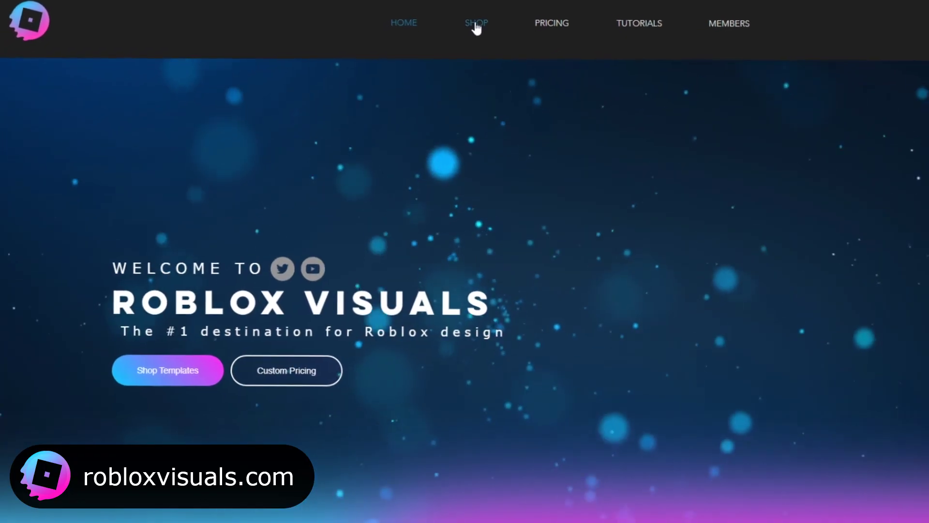
left_click(475, 28)
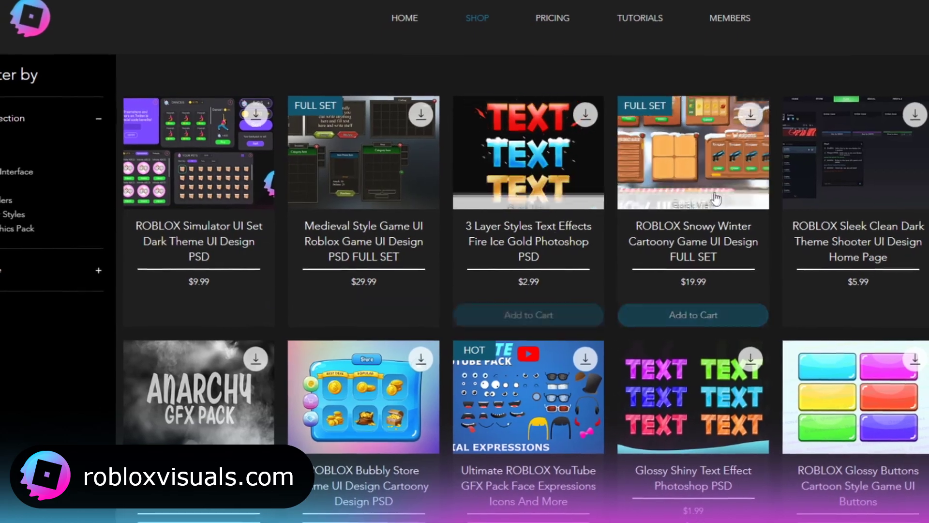
left_click(848, 183)
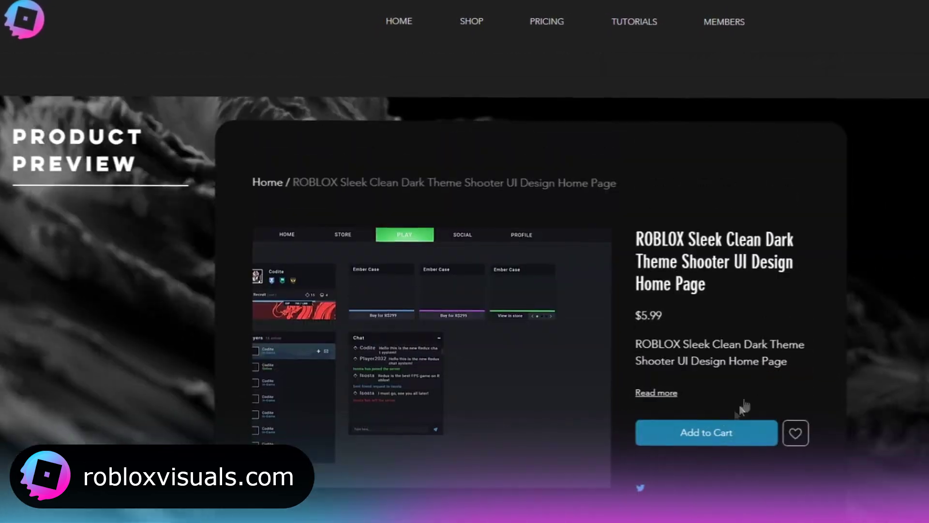
Add the $5.99 template to the cart, check out, and move the sun-rays toward the canvas centre.
left_click(740, 426)
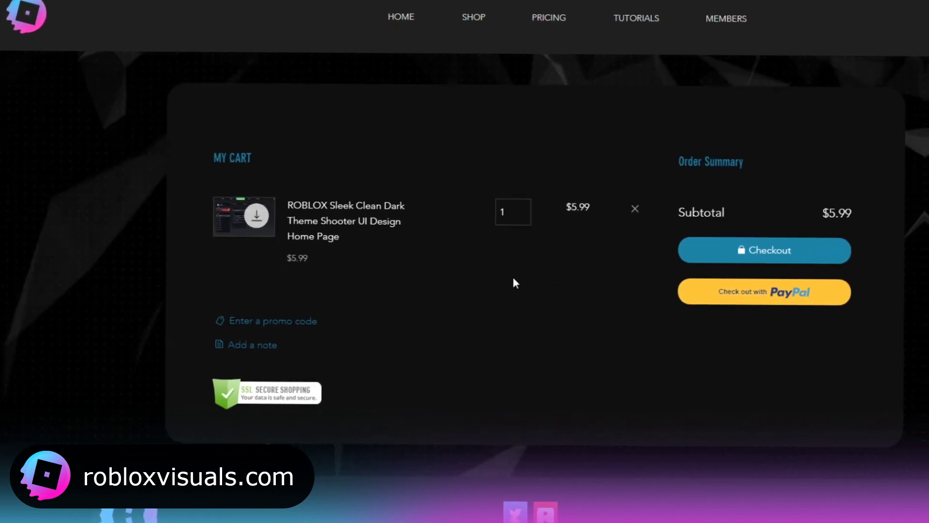
left_click(742, 260)
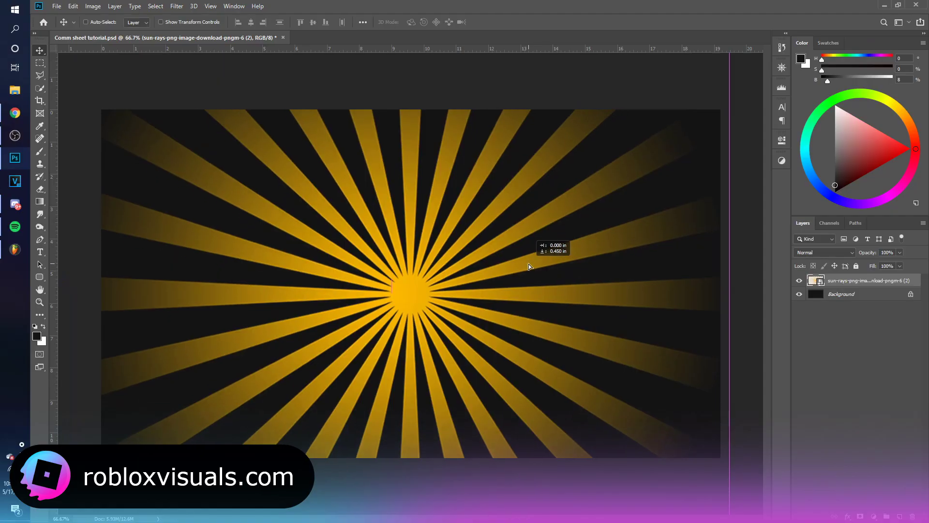
left_click_drag(529, 263, 561, 278)
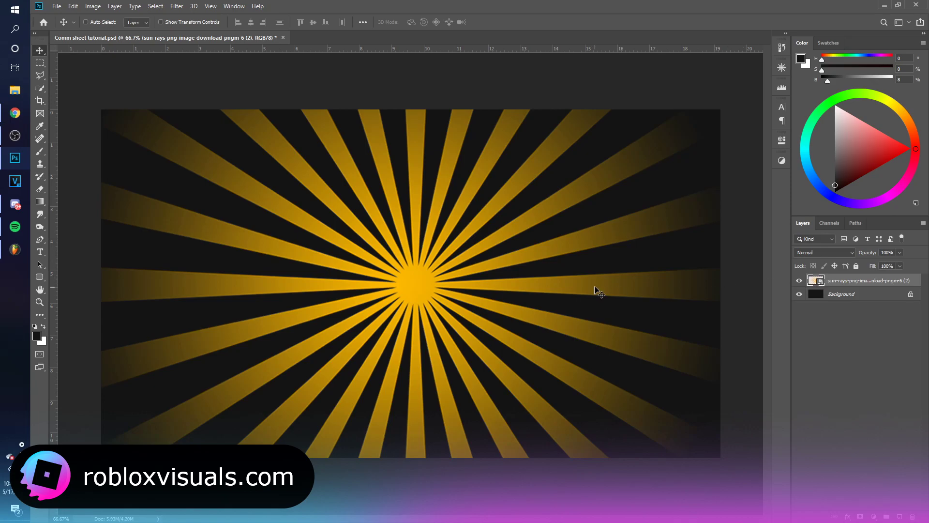
Group the sun-rays layer with Ctrl+G, merge it into Group 1 with Ctrl+E, and recentre it.
mouse_move(629, 276)
left_mouse_down()
mouse_move(493, 267)
mouse_move(639, 264)
left_mouse_up()
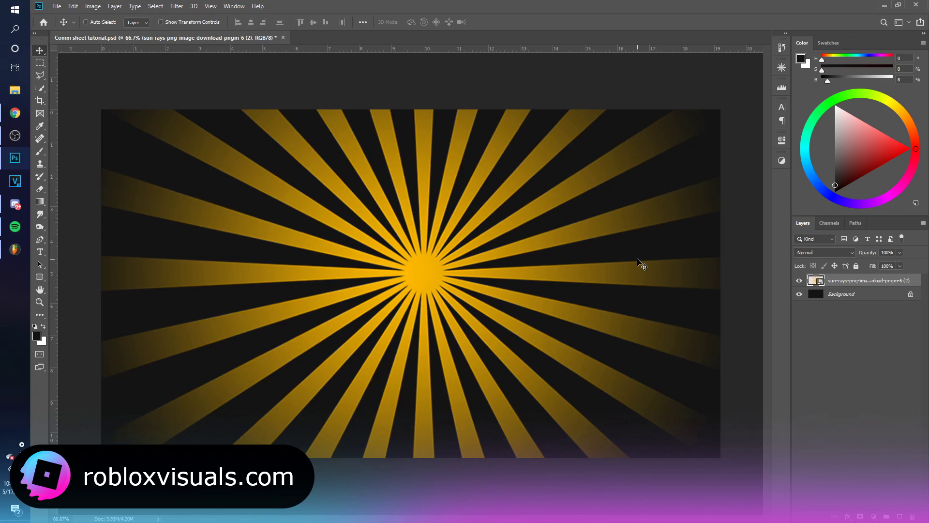
key("ctrl+g")
key("ctrl+e")
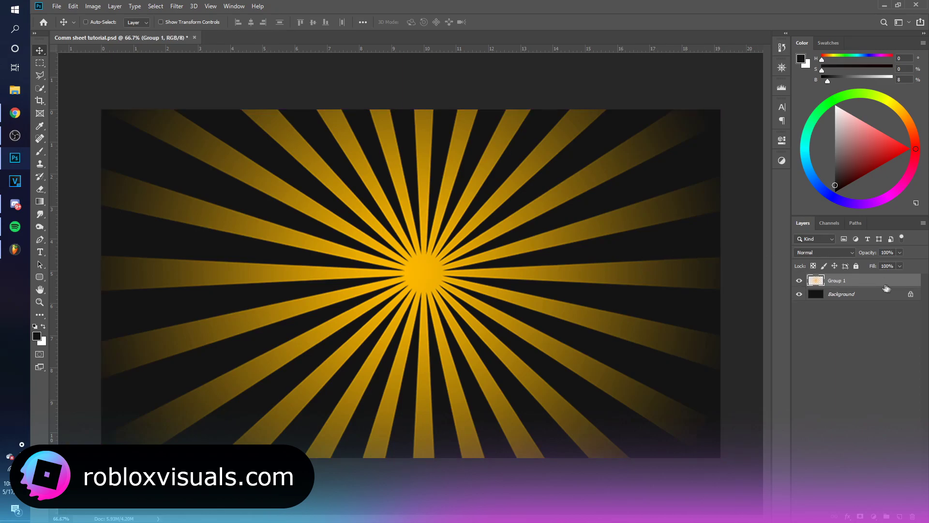
left_click_drag(626, 341, 584, 379)
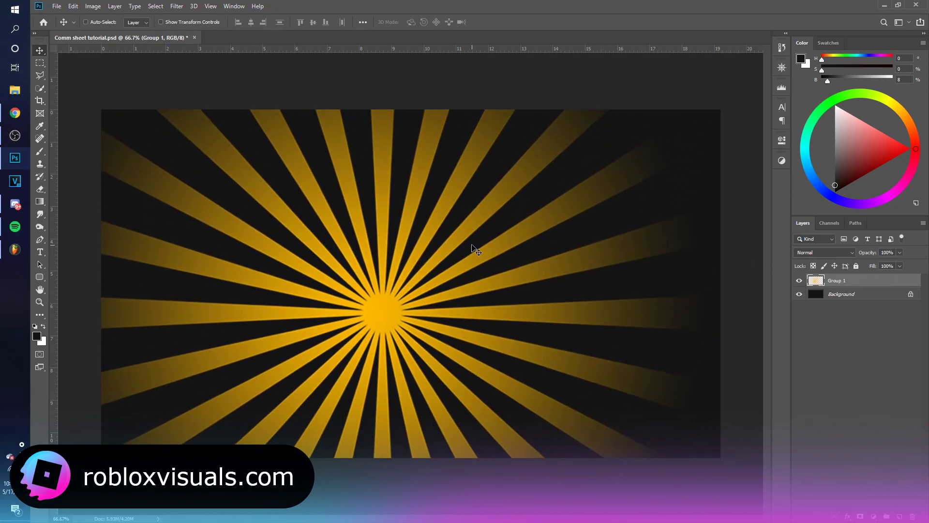
left_click_drag(472, 248, 490, 222)
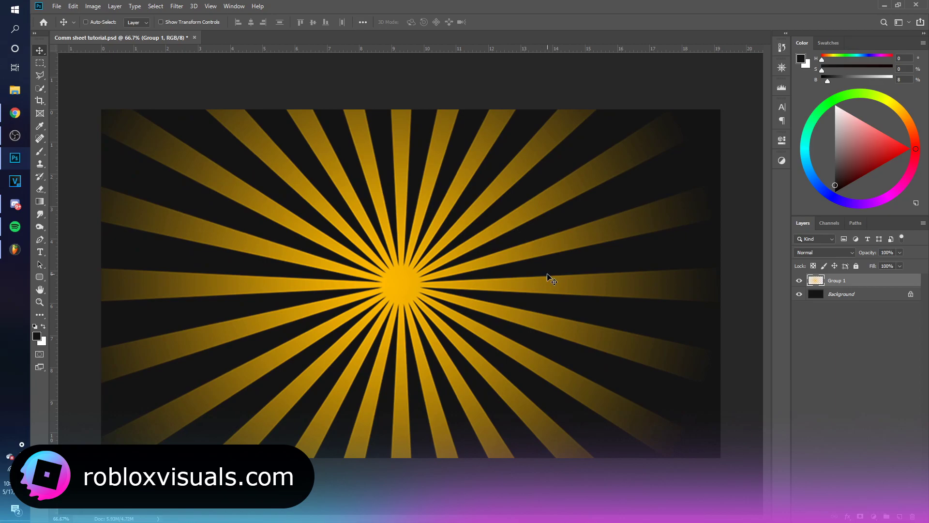
Turn the sunburst white with Saturation -100 and Lightness +100, then lower its opacity to 5%.
key("ctrl+u")
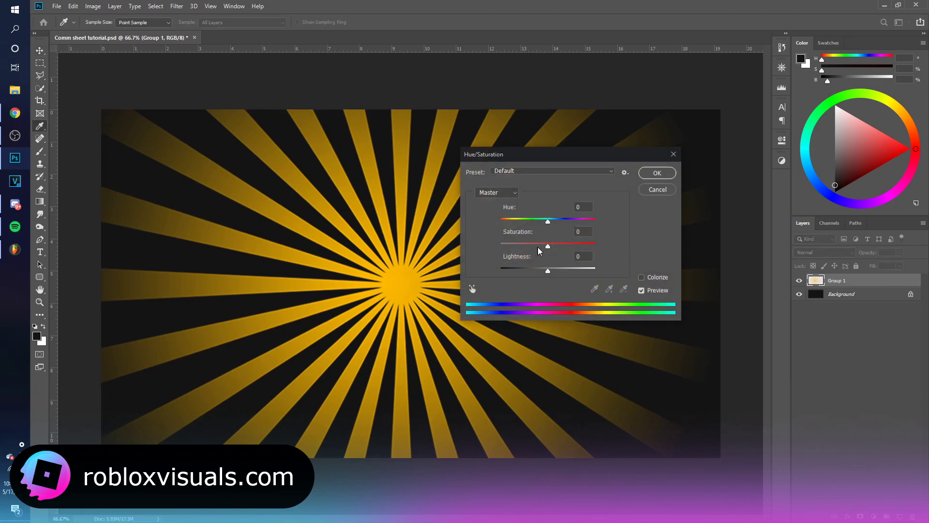
left_click_drag(546, 248, 499, 246)
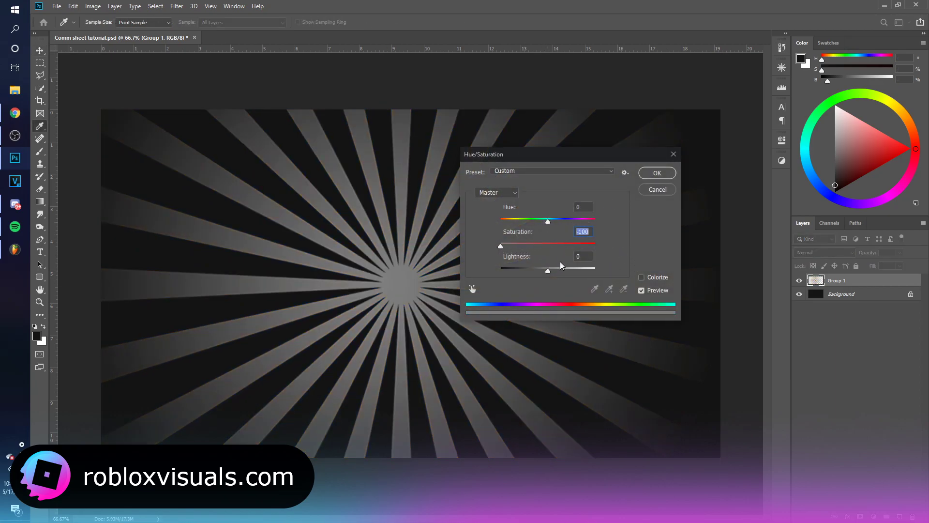
left_click_drag(549, 270, 646, 269)
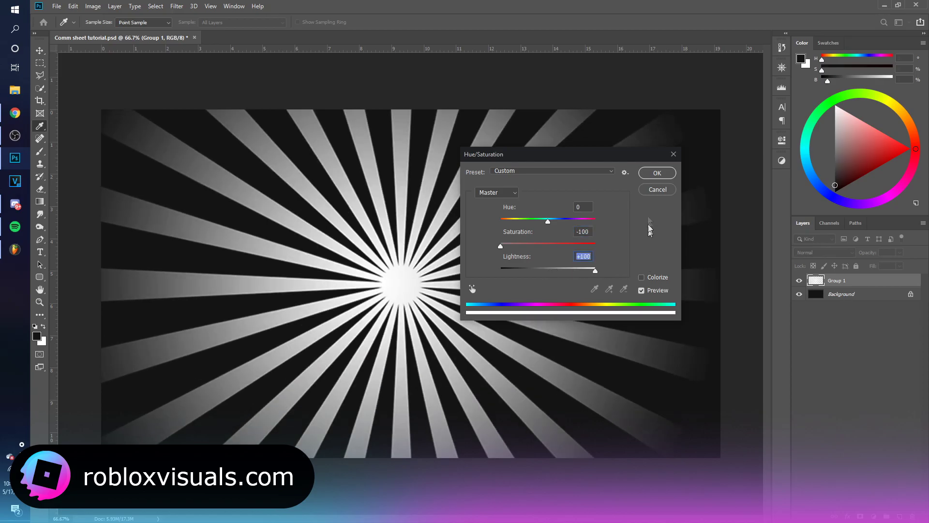
left_click(658, 178)
mouse_move(522, 258)
left_mouse_down()
mouse_move(547, 244)
mouse_move(537, 249)
left_mouse_up()
mouse_move(869, 254)
left_mouse_down()
mouse_move(771, 260)
mouse_move(861, 256)
left_mouse_up()
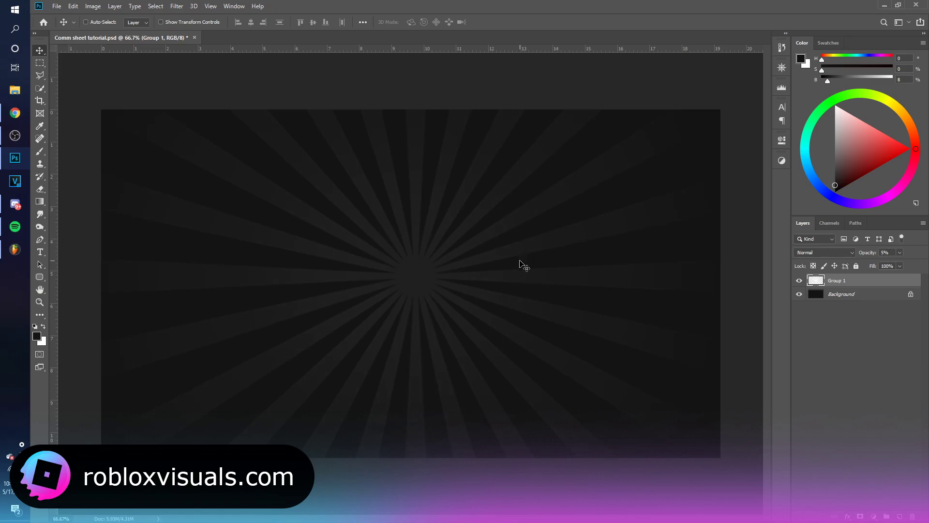
Pen-draw a top-left banner shape with a curved lower edge as the Shape 1 layer.
left_click_drag(483, 259, 476, 264)
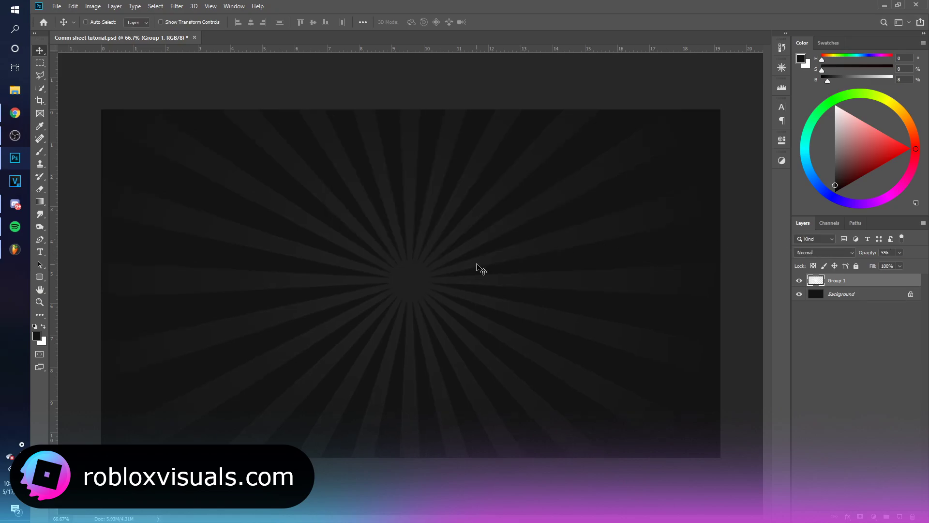
left_click(41, 241)
left_click(898, 516)
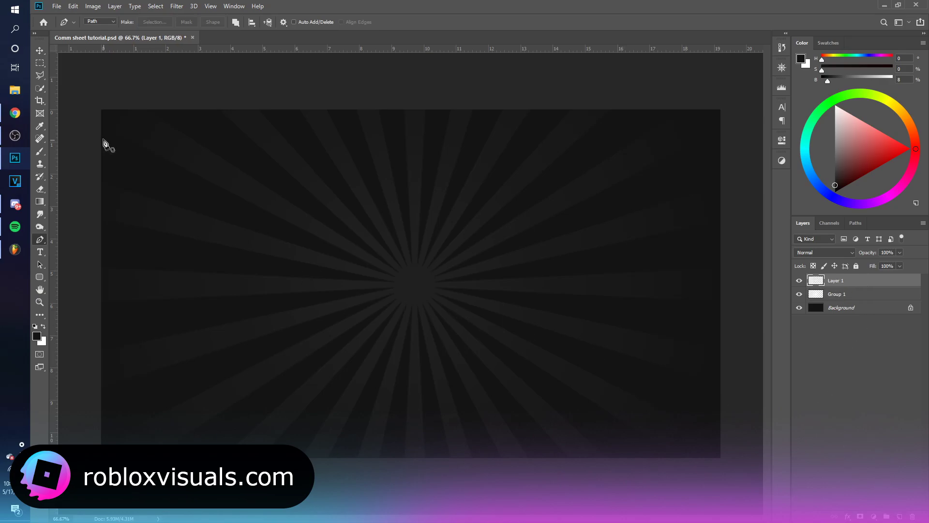
left_click(84, 131)
left_click(255, 131)
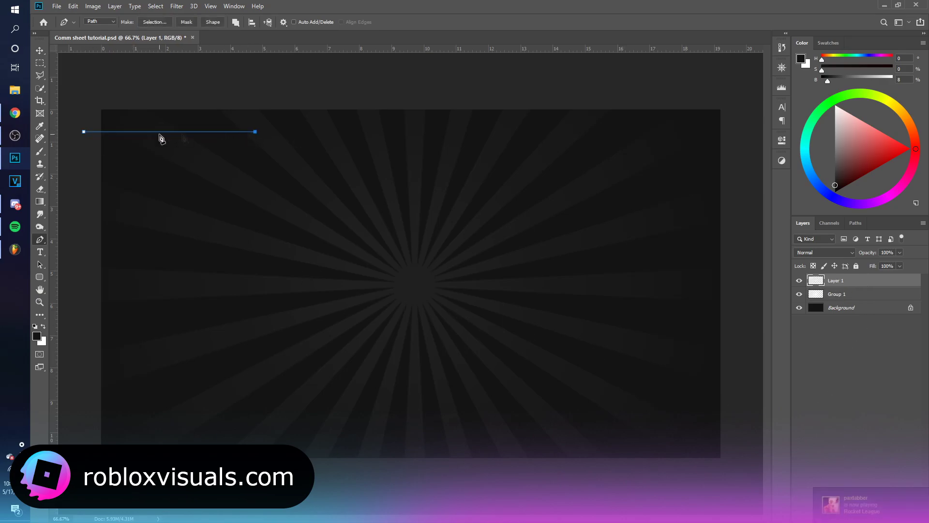
left_click_drag(196, 174, 142, 174)
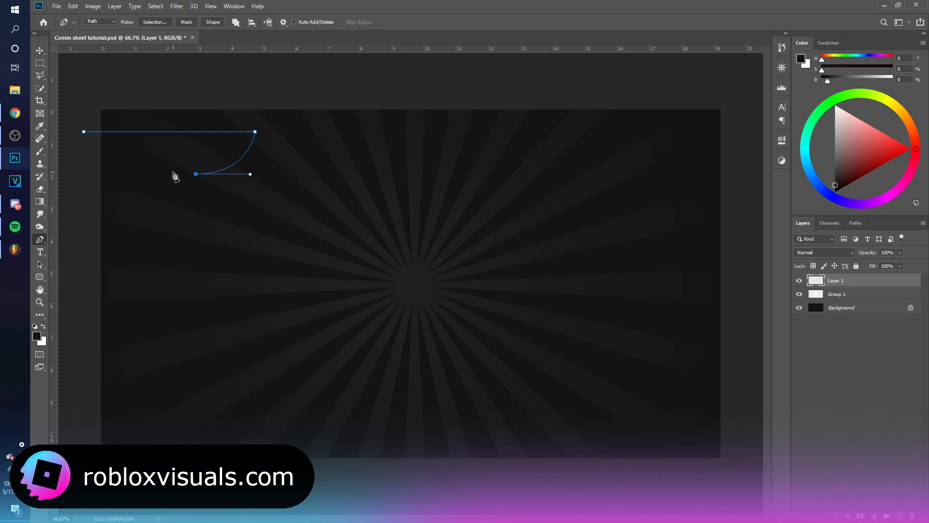
left_click(78, 174)
left_click(83, 132)
left_click(214, 22)
key("v")
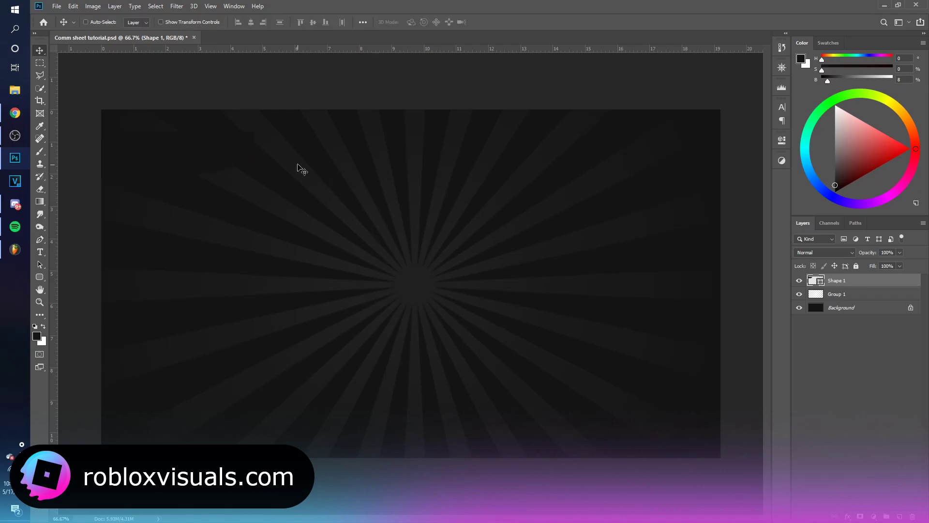
key("ctrl+s")
Add a Gradient Overlay to the banner and set its left stop to bright green.
right_click(883, 289)
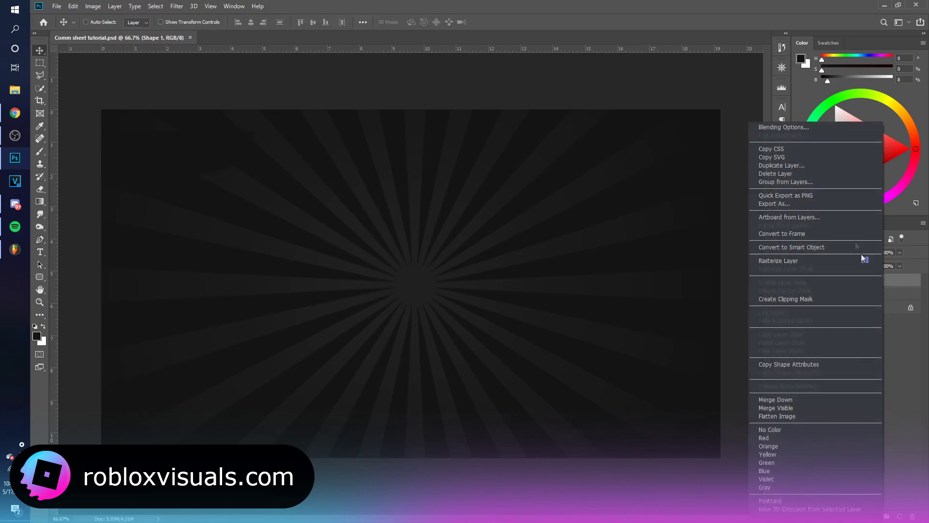
left_click(803, 127)
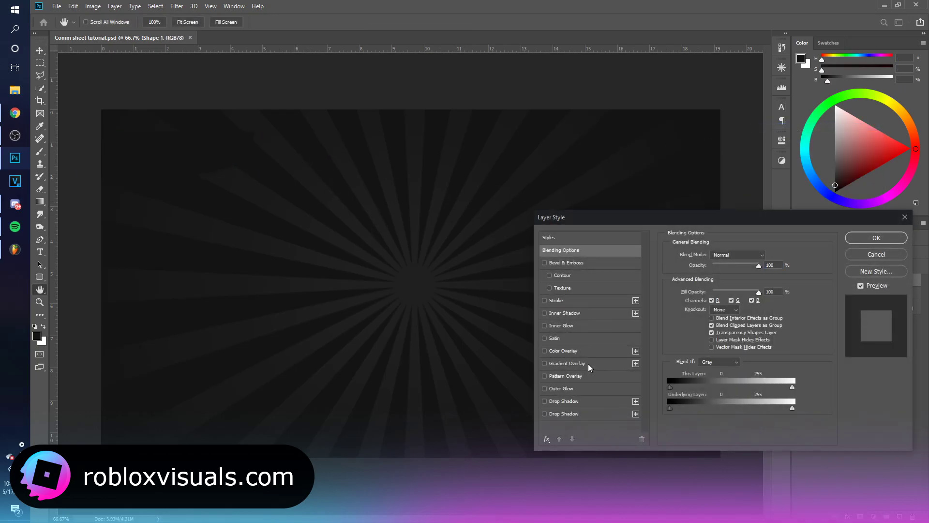
left_click(583, 364)
left_click(717, 281)
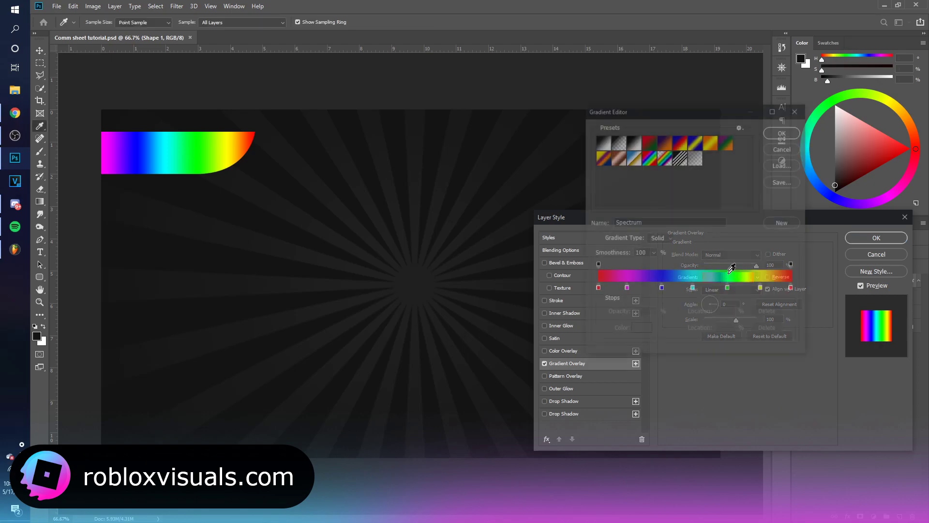
left_click(607, 141)
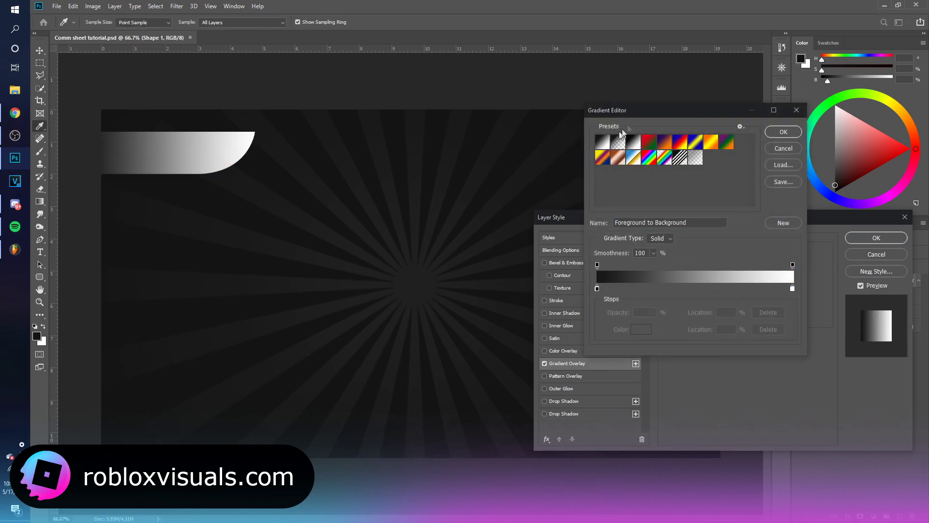
left_click_drag(648, 110, 715, 115)
left_click(664, 292)
double_click(664, 292)
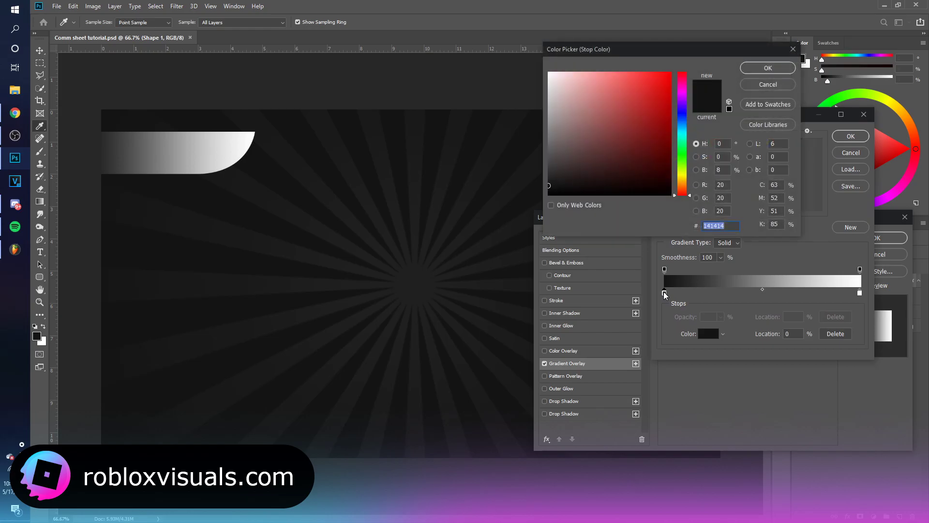
left_click_drag(720, 54, 637, 58)
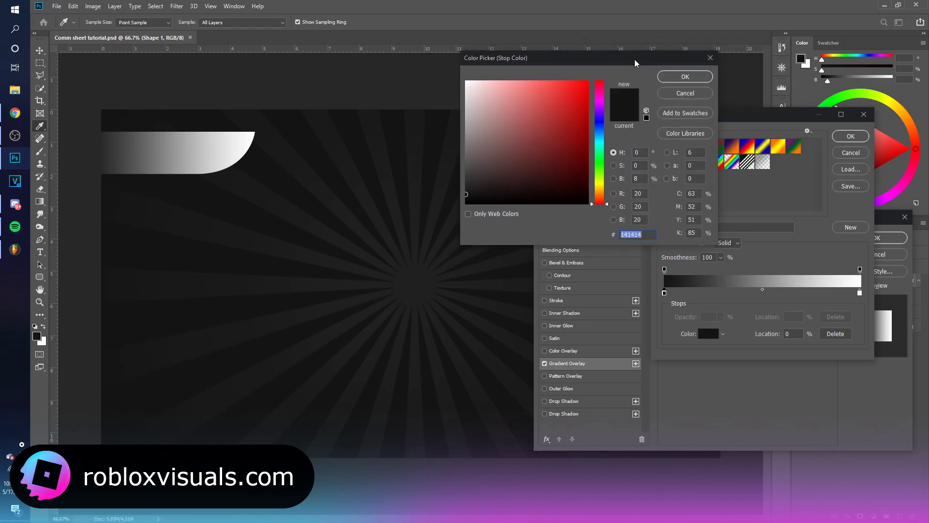
left_click(600, 159)
left_click_drag(564, 102, 564, 75)
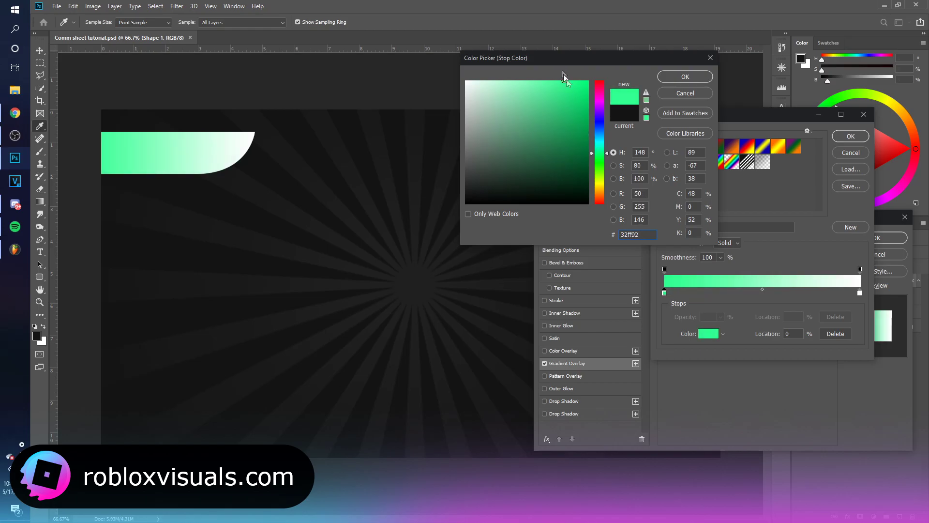
left_click(699, 80)
Make the right gradient stop light cyan-blue, add a drop shadow, and reposition the banner at the left edge.
double_click(860, 293)
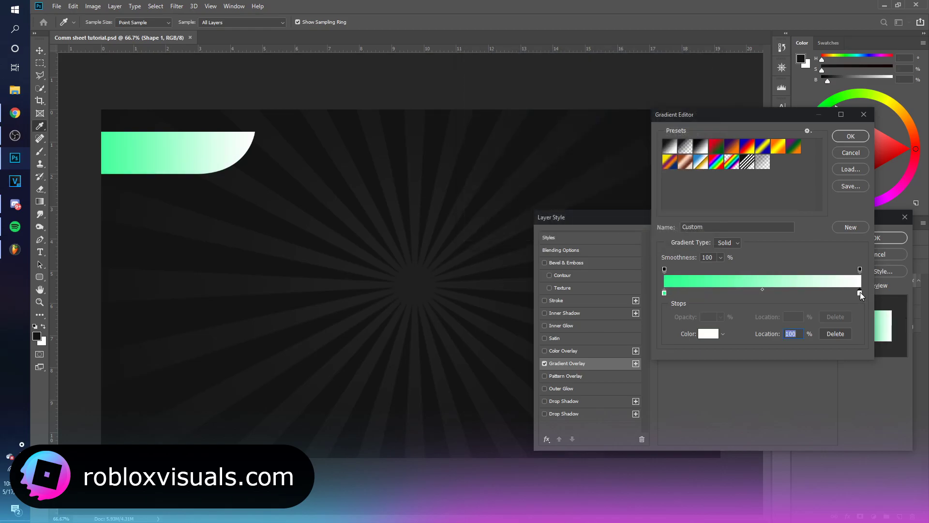
left_click_drag(601, 83, 600, 79)
left_click_drag(564, 82, 538, 72)
left_click_drag(600, 144, 599, 138)
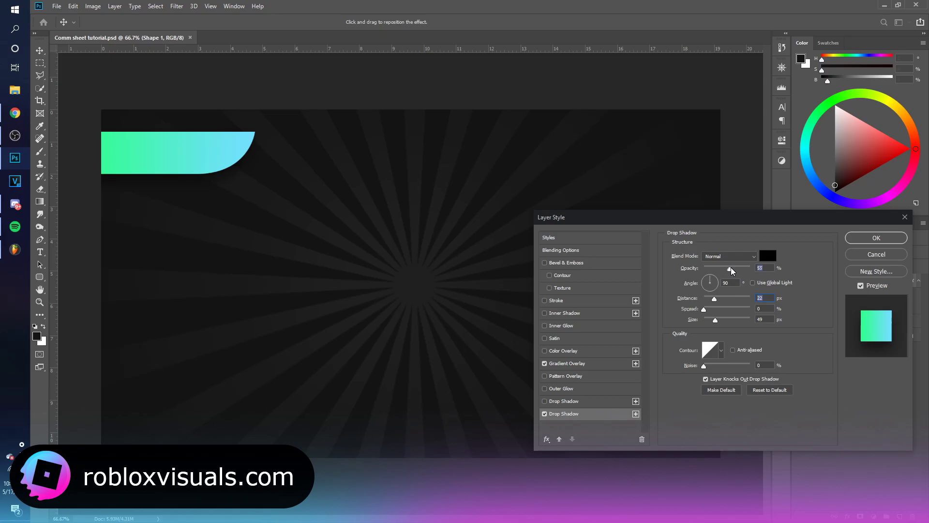
mouse_move(731, 268)
left_mouse_down()
mouse_move(767, 267)
mouse_move(705, 270)
mouse_move(732, 271)
left_mouse_up()
left_click(876, 238)
mouse_move(289, 213)
left_mouse_down()
mouse_move(305, 195)
mouse_move(340, 199)
mouse_move(299, 202)
mouse_move(298, 211)
left_mouse_up()
Add large white PRICES text on the banner, enlarged and nudged into place.
left_click(918, 281)
key("t")
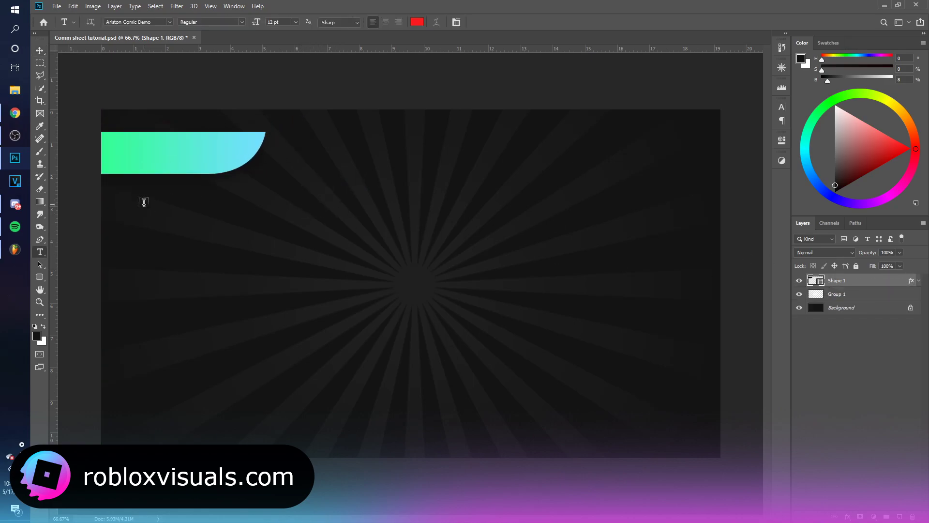
key("x")
left_click(126, 156)
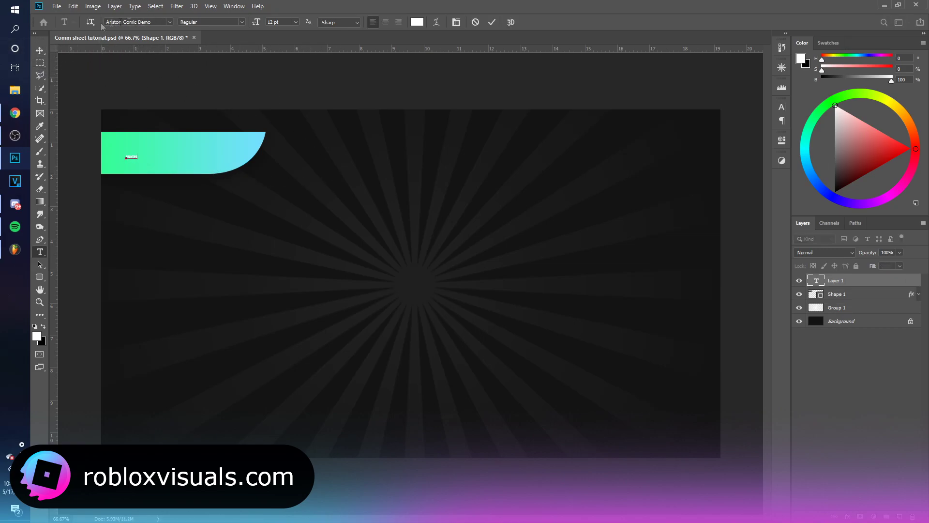
left_click(39, 50)
left_click_drag(147, 166, 225, 148)
key("ctrl+t")
key("Return")
left_click_drag(243, 187, 243, 182)
key("Left")
key("Left")
key("Left")
key("Left")
key("Left")
key("Up")
key("Up")
key("Up")
key("Up")
key("Up")
Give PRICES a hard-edged drop shadow with Spread 100, Size 0 and a small distance.
double_click(879, 279)
left_click(587, 414)
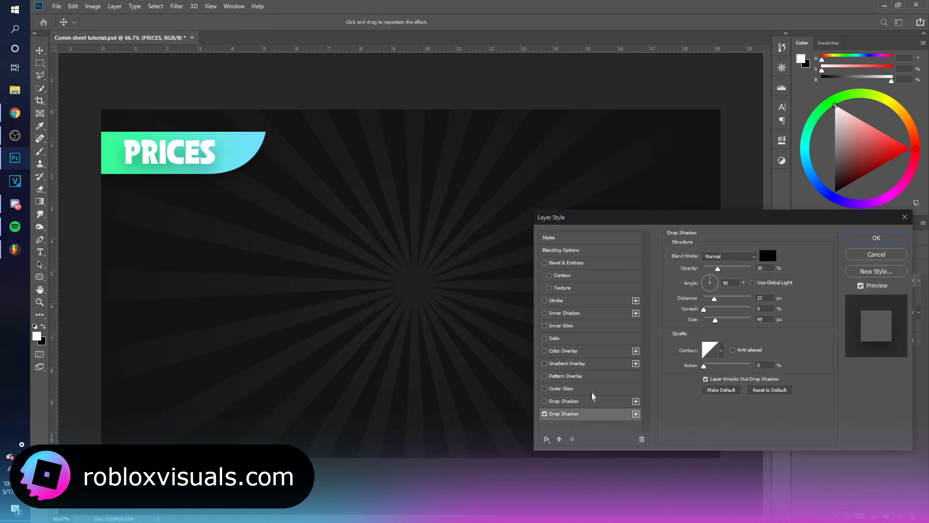
left_click_drag(704, 309, 715, 309)
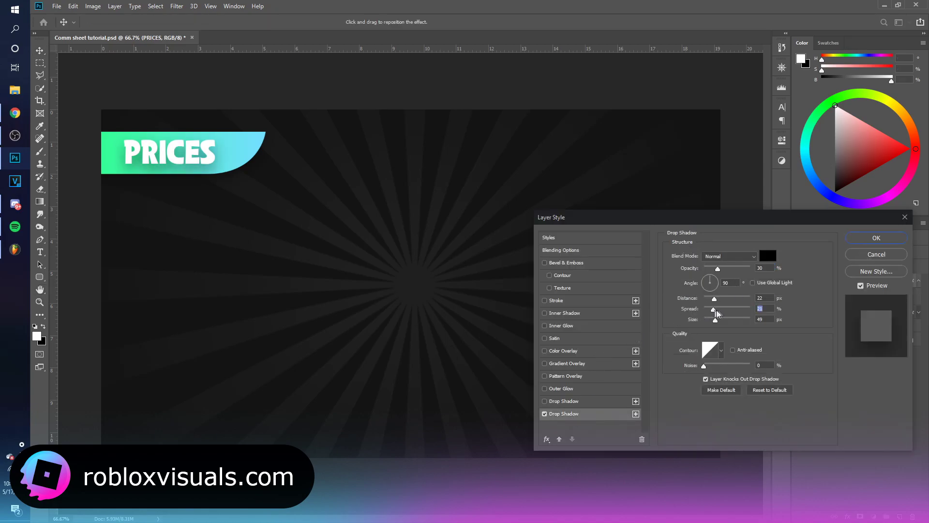
type("100")
key("Tab")
type("0")
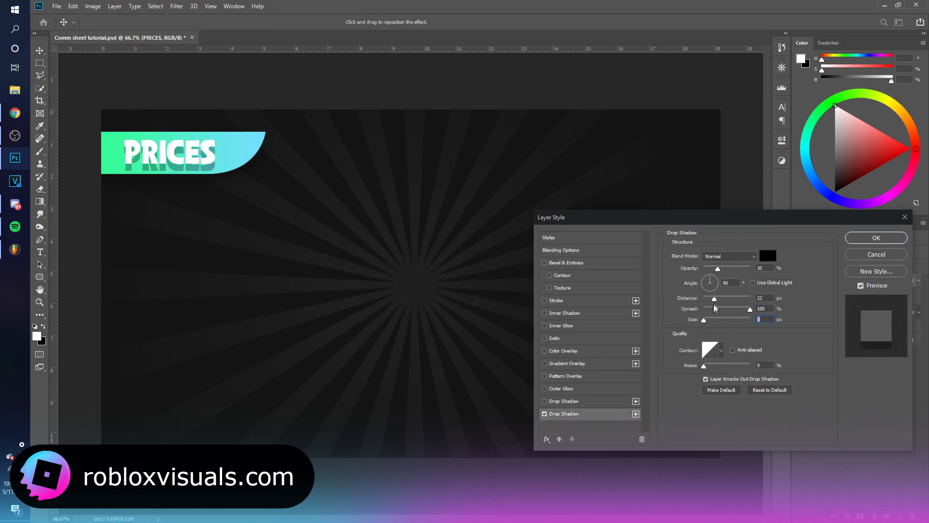
left_click_drag(714, 300, 710, 273)
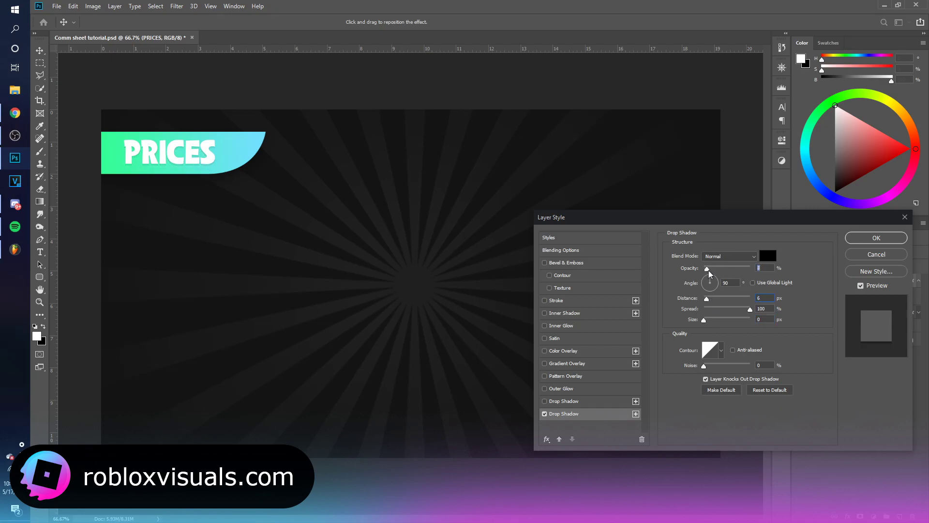
left_click(866, 239)
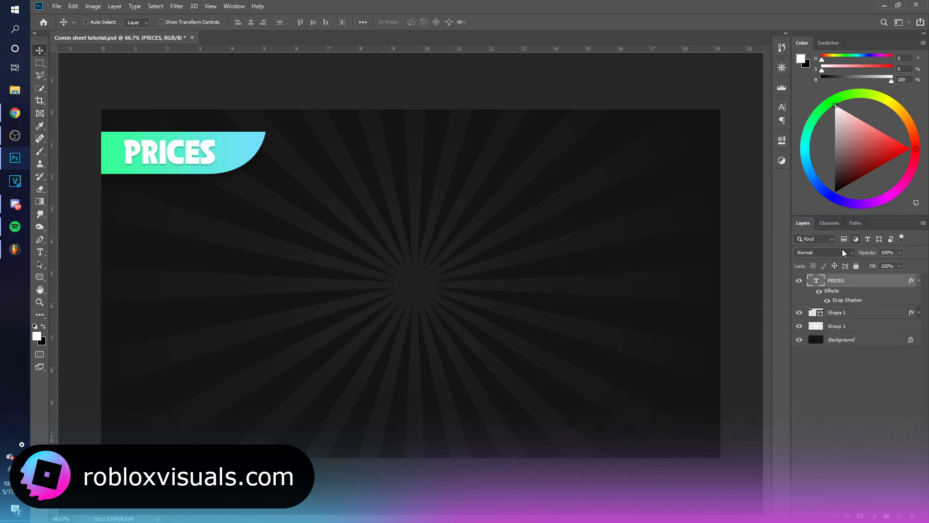
Draw a dark rounded rectangle and move it left and down below the banner.
left_click(918, 280)
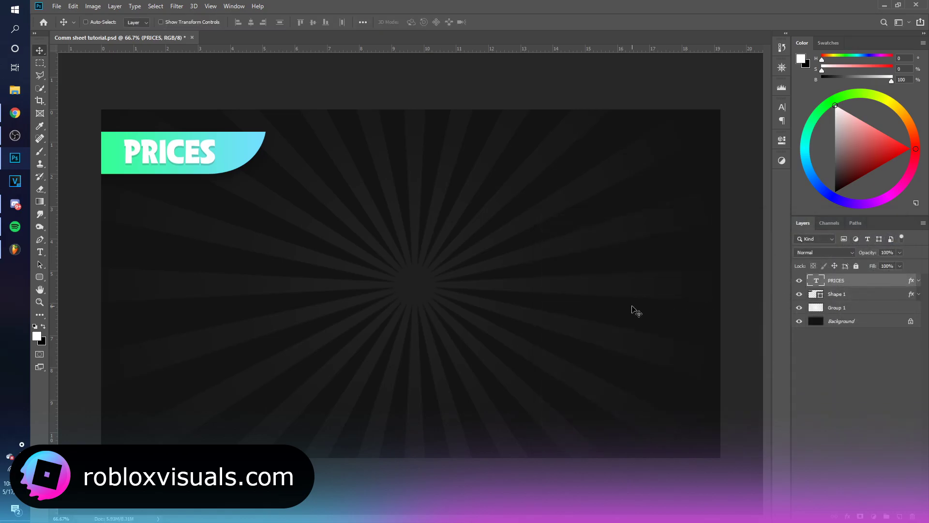
right_click(37, 279)
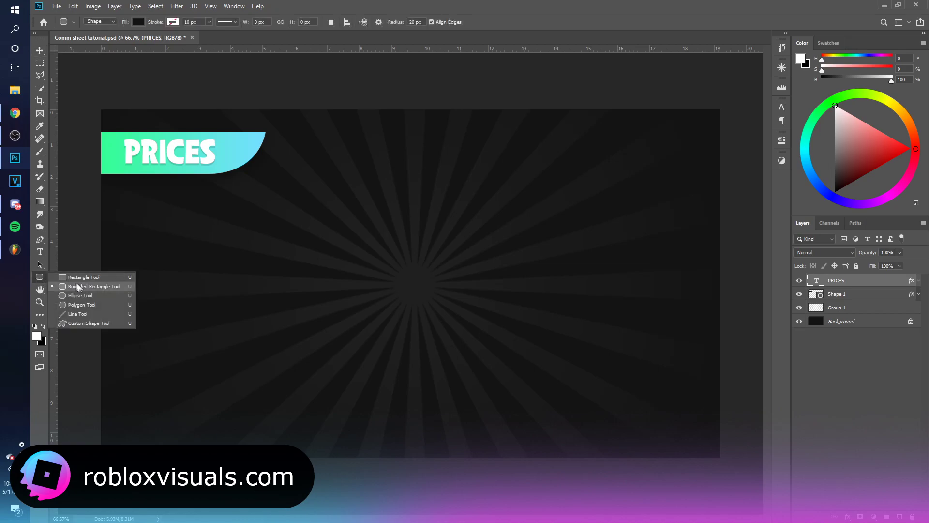
left_click(73, 287)
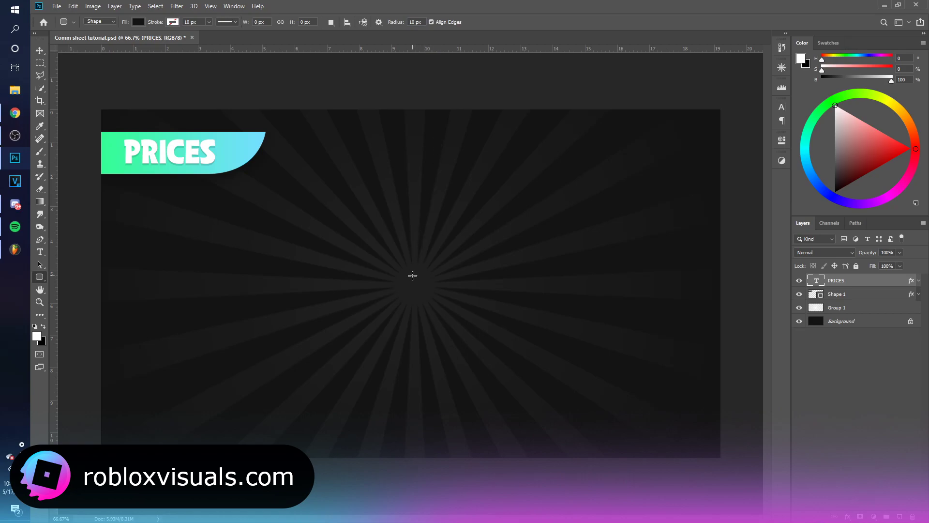
left_click_drag(403, 300, 664, 144)
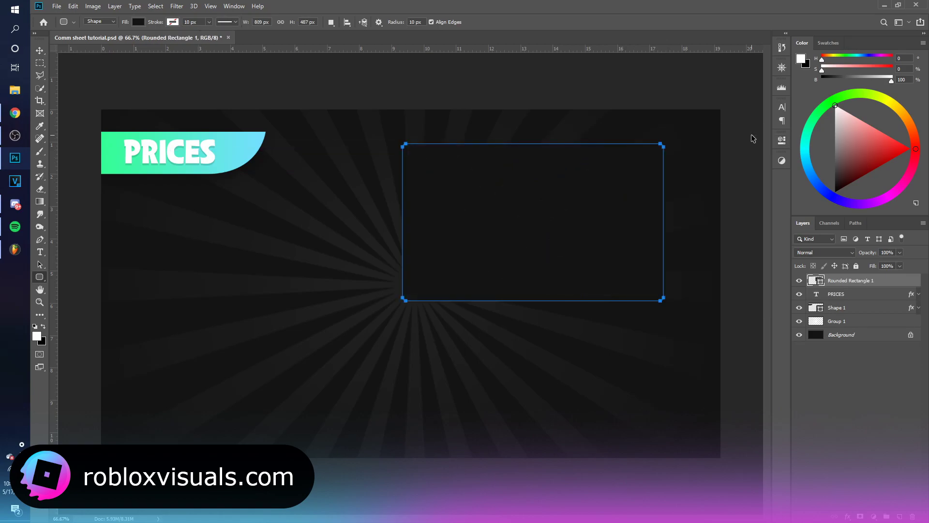
key("v")
left_click_drag(632, 194, 414, 272)
Duplicate the box, setting the copy's X to 575.5, and arrange the copies side by side.
left_click_drag(286, 268, 571, 266)
key("ctrl+t")
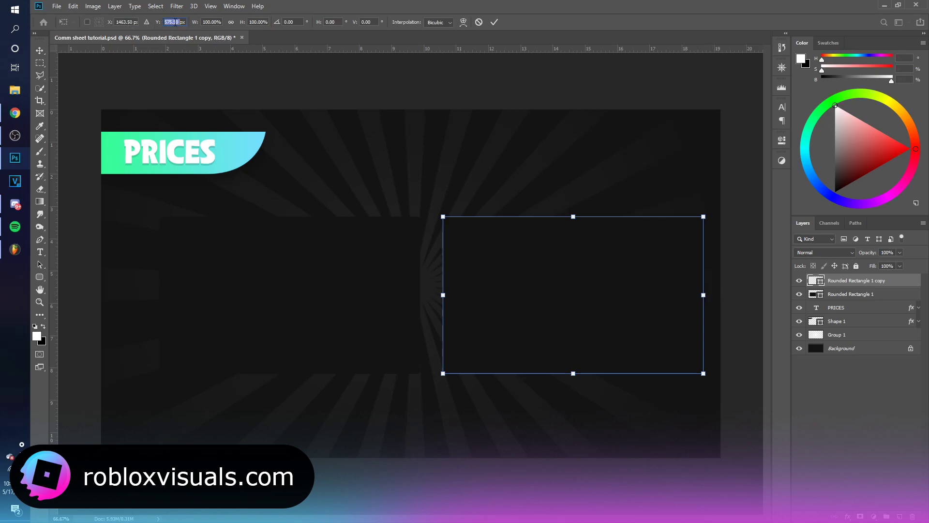
type("575.5")
key("Return")
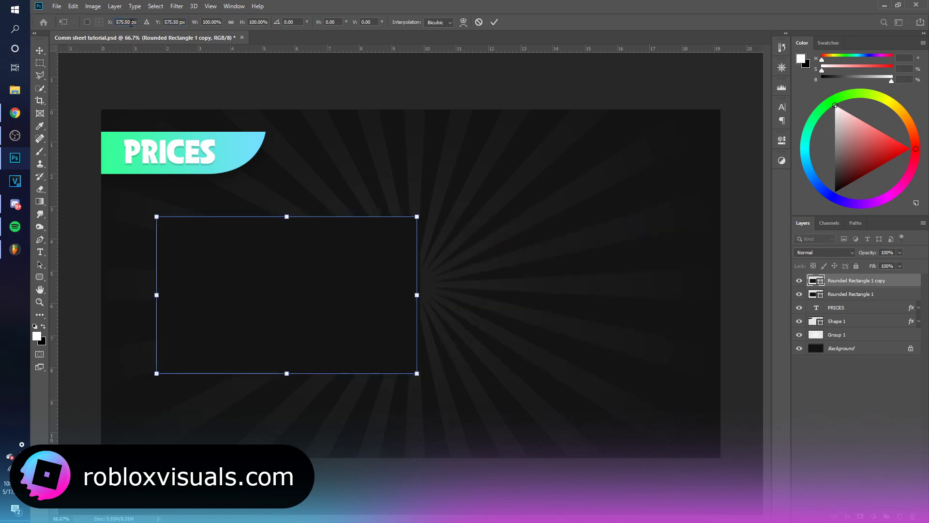
key("Return")
left_click_drag(371, 268, 583, 297)
key("ctrl+t")
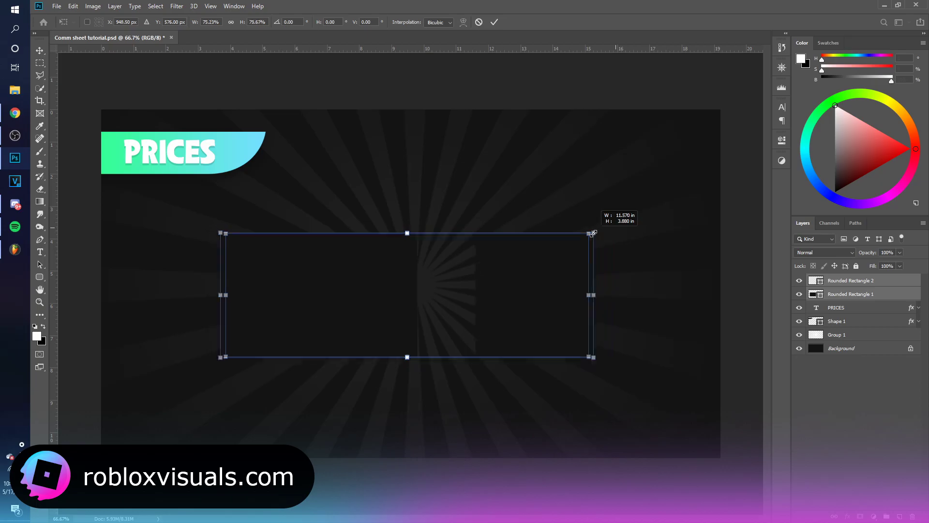
key("Escape")
left_click_drag(413, 323, 307, 293)
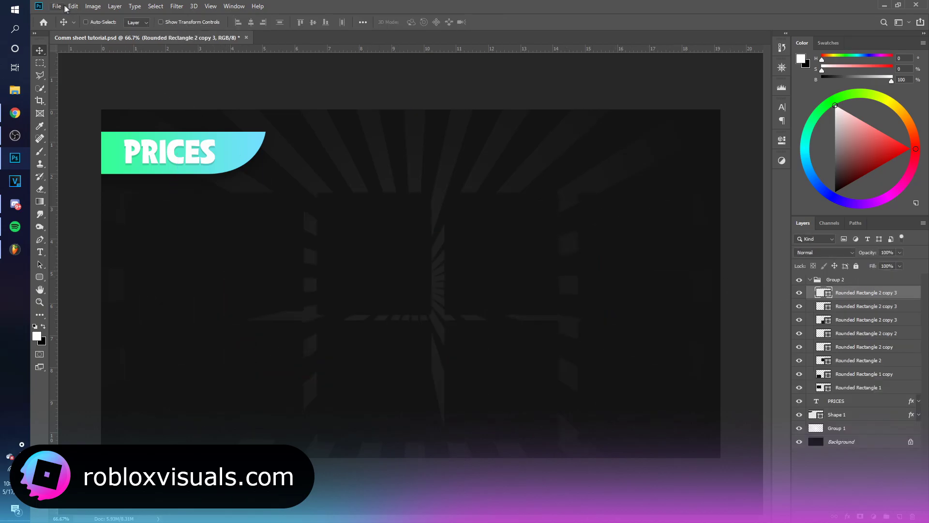
Place a Roblox screenshot, shrink it to about half, and move its layer above Rounded Rectangle 1.
left_click(57, 7)
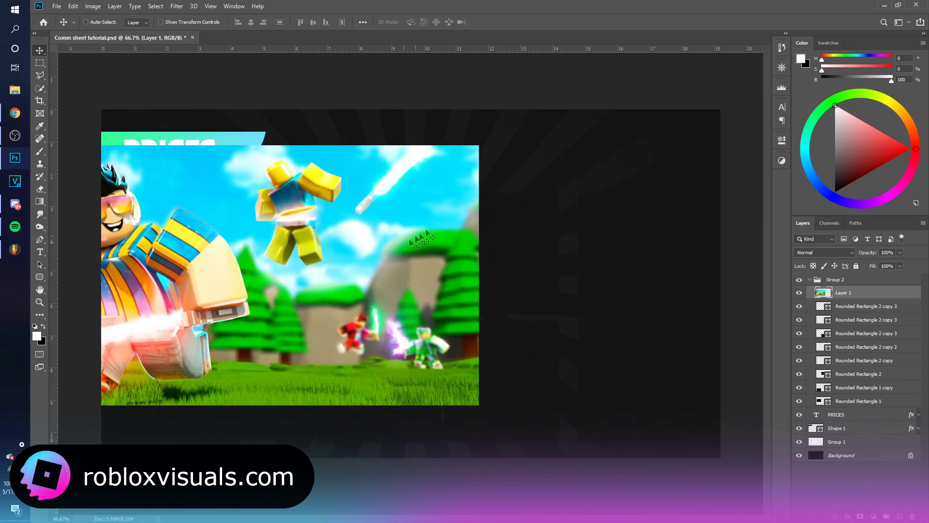
key("ctrl+t")
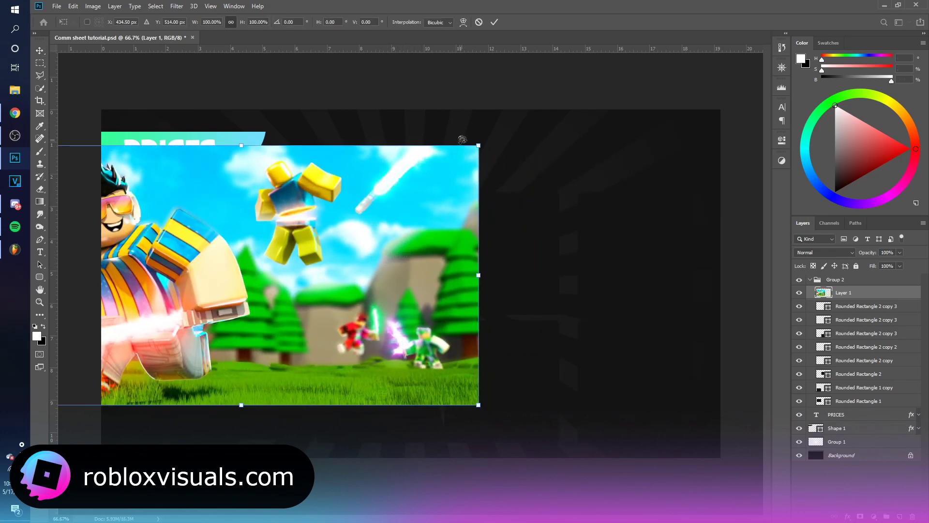
left_click_drag(479, 145, 364, 207)
key("Return")
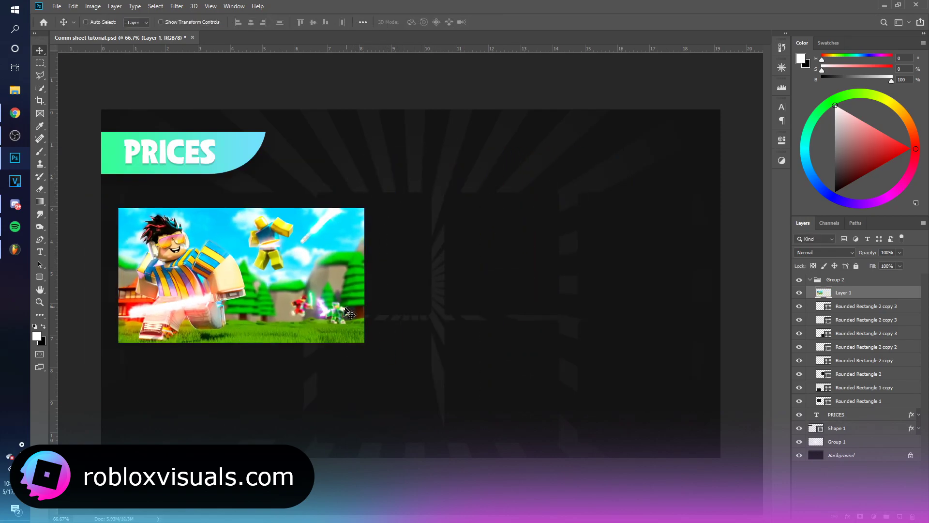
left_click_drag(335, 321, 334, 291)
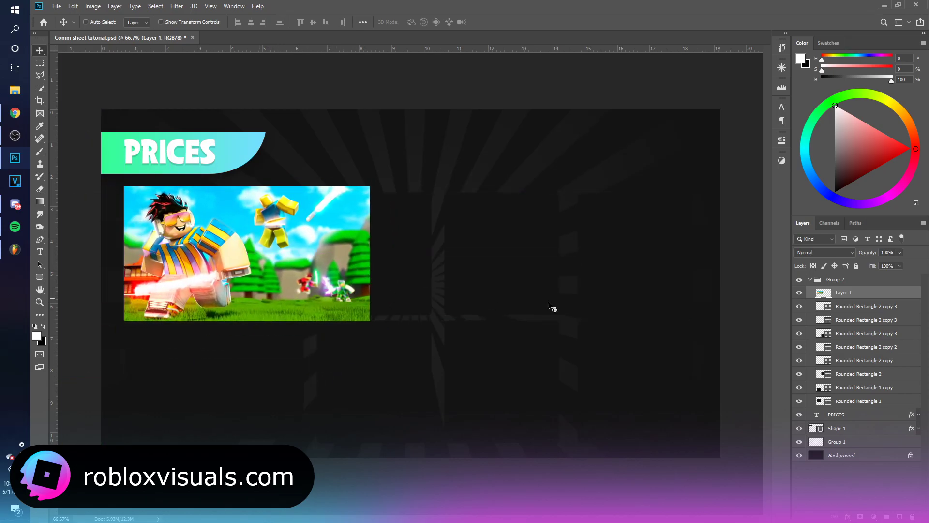
left_click_drag(801, 298, 802, 387)
left_click_drag(460, 291, 393, 277)
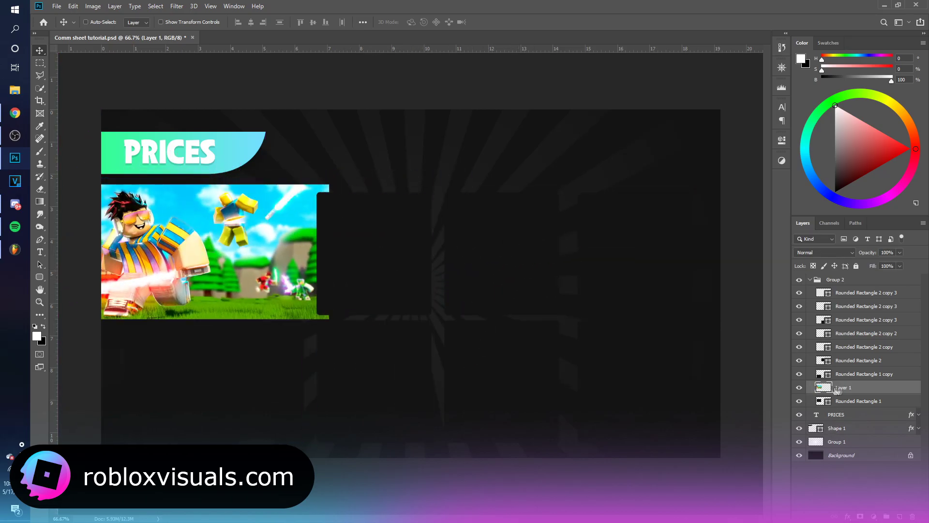
Clip the screenshot to Rounded Rectangle 1, scale it to about 87%, and save the file.
left_click(799, 387)
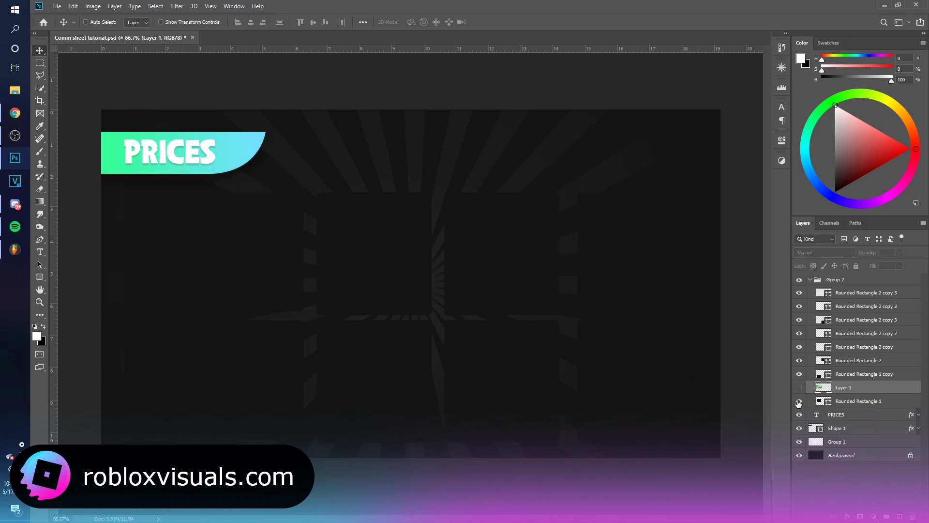
left_click(799, 388)
mouse_move(245, 278)
left_mouse_down()
mouse_move(258, 285)
mouse_move(261, 276)
left_mouse_up()
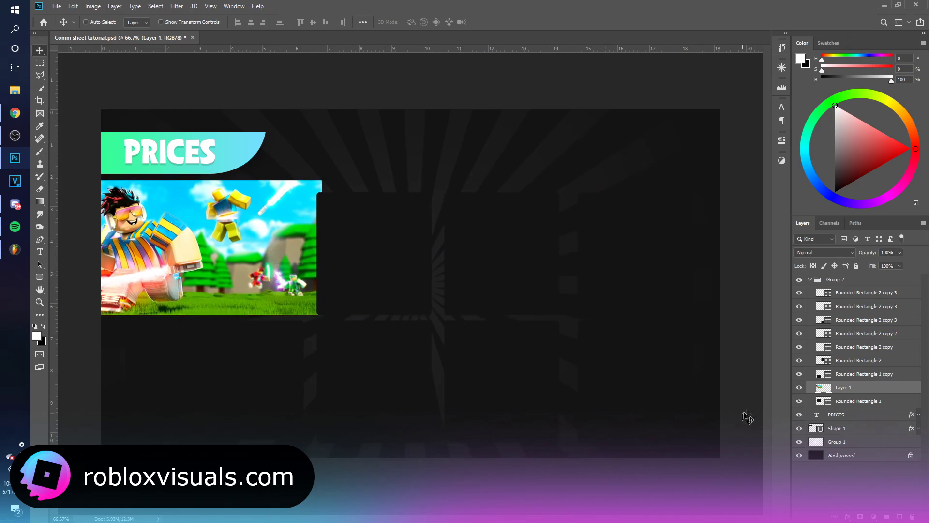
left_click(849, 392, "alt")
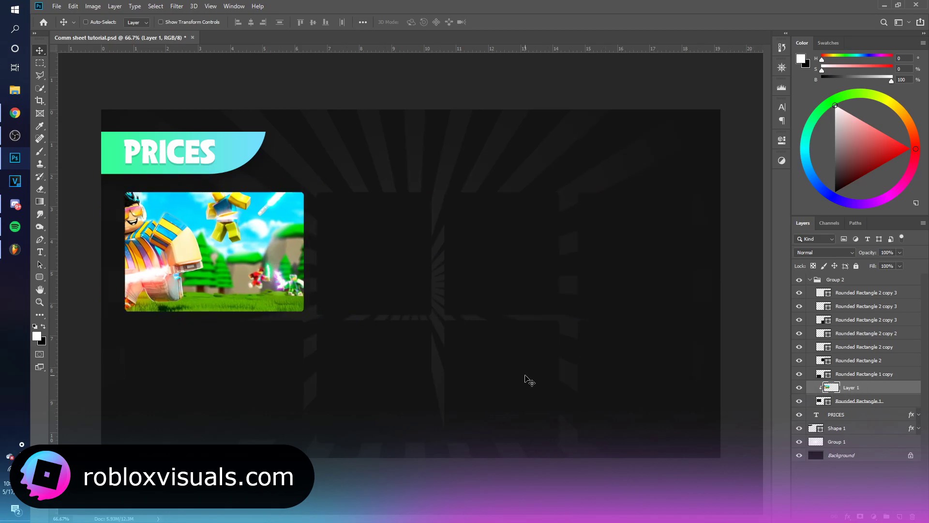
mouse_move(450, 344)
left_mouse_down()
mouse_move(465, 338)
mouse_move(438, 341)
left_mouse_up()
key("ctrl+t")
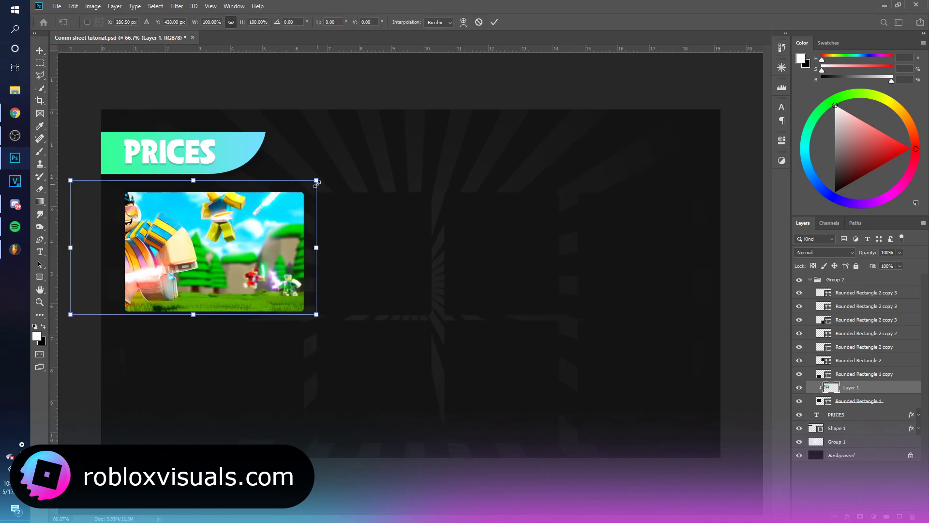
left_click_drag(316, 180, 302, 188)
key("Return")
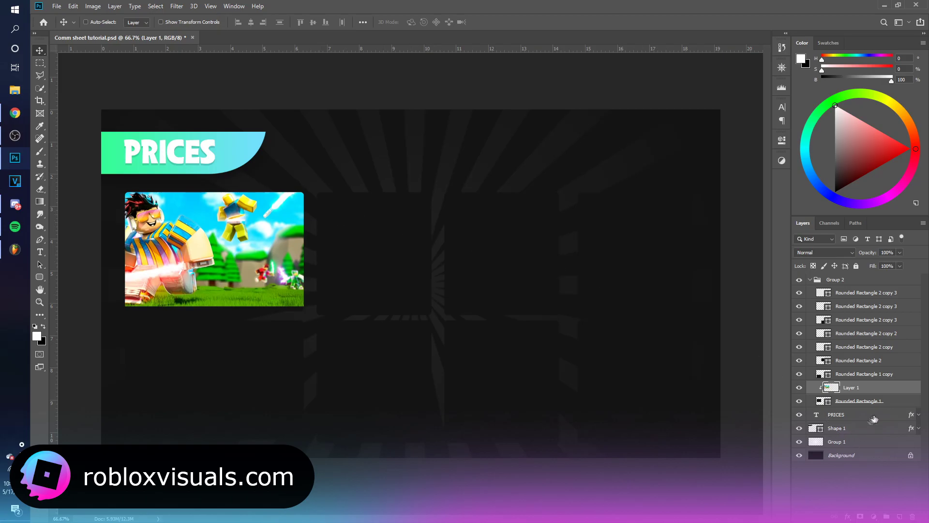
key("ctrl+s")
Give Rounded Rectangle 1 a 29 px white (ffffff) outer glow at 20% opacity, then copy its layer style.
double_click(896, 401)
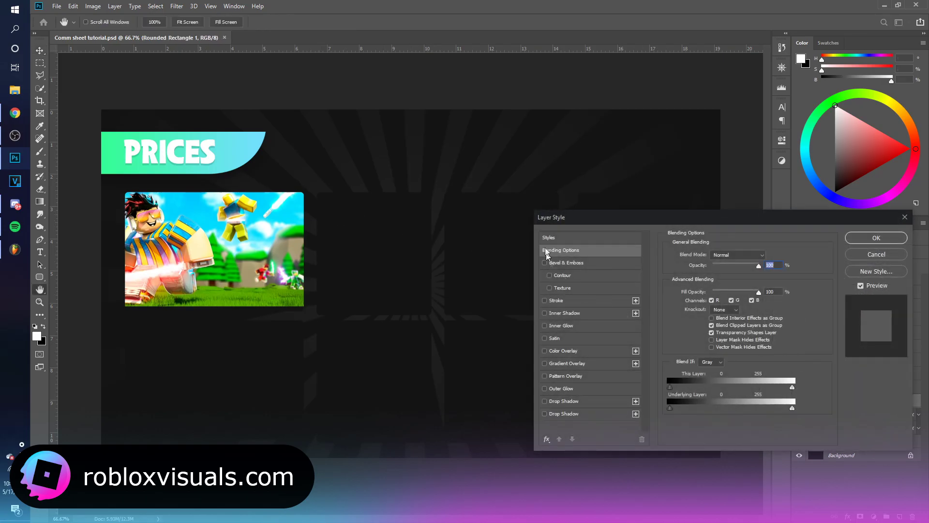
left_click(556, 300)
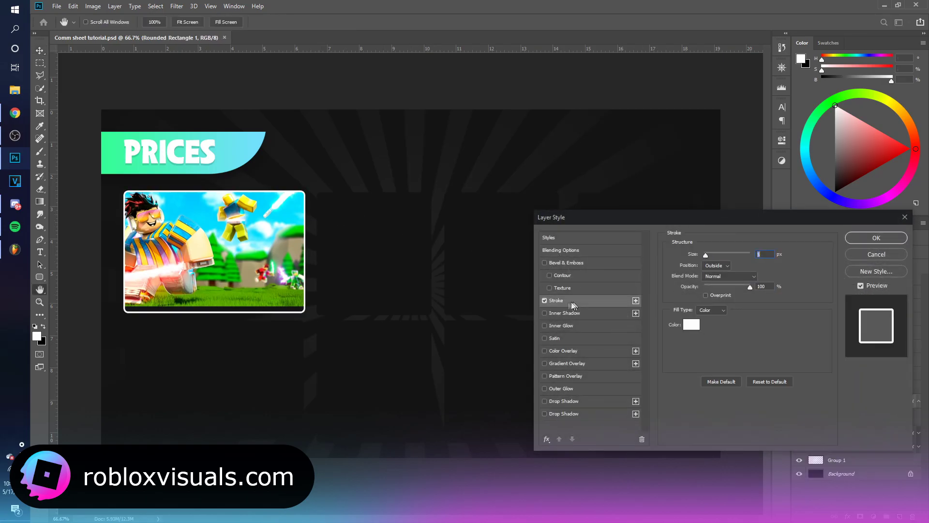
left_click(545, 300)
left_click(561, 388)
mouse_move(720, 343)
left_mouse_down()
mouse_move(697, 339)
mouse_move(711, 338)
left_mouse_up()
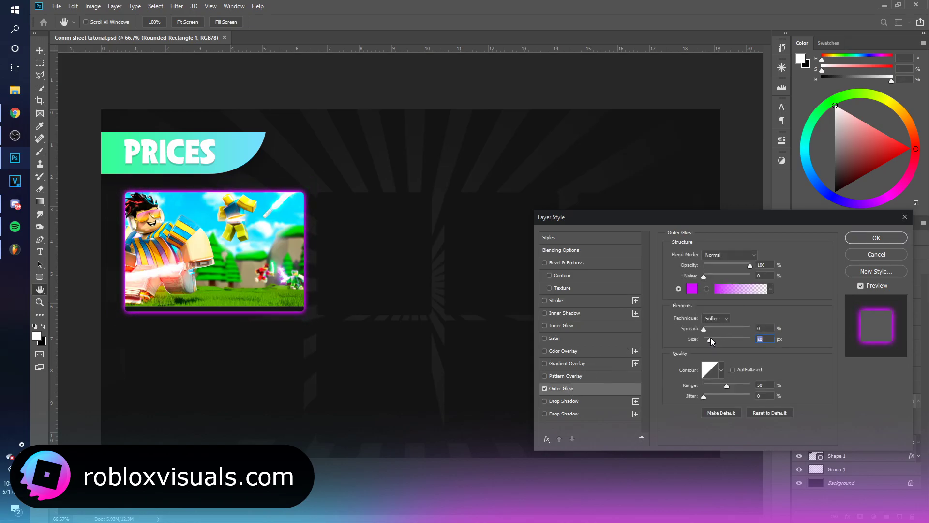
left_click(692, 288)
type("ffffff")
key("Return")
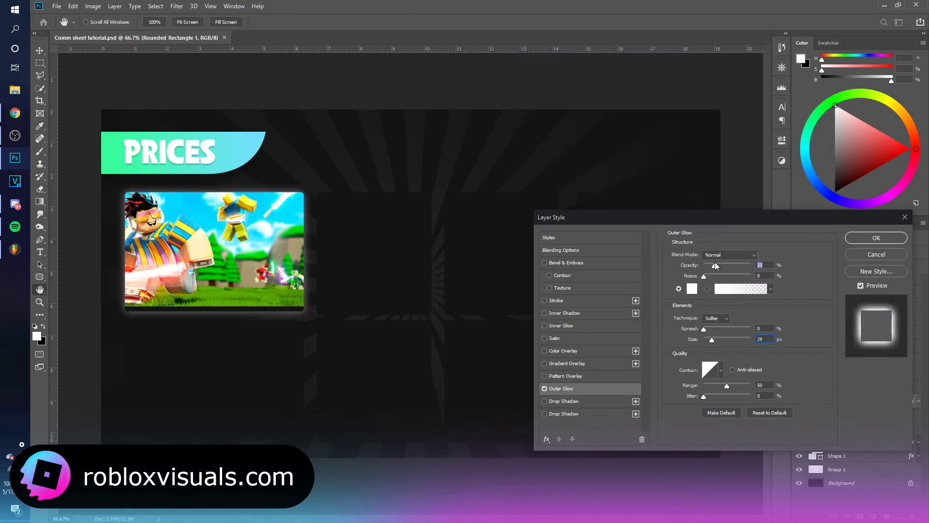
left_click(713, 265)
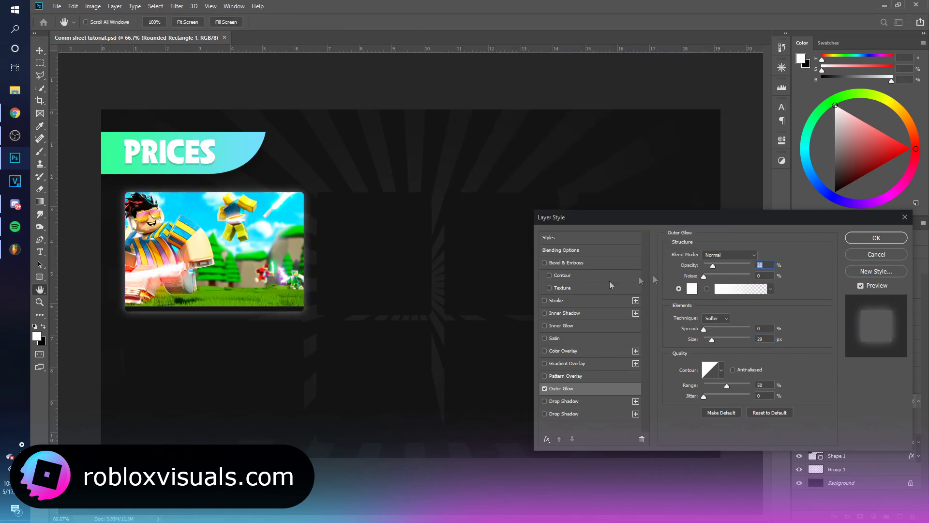
left_click(866, 236)
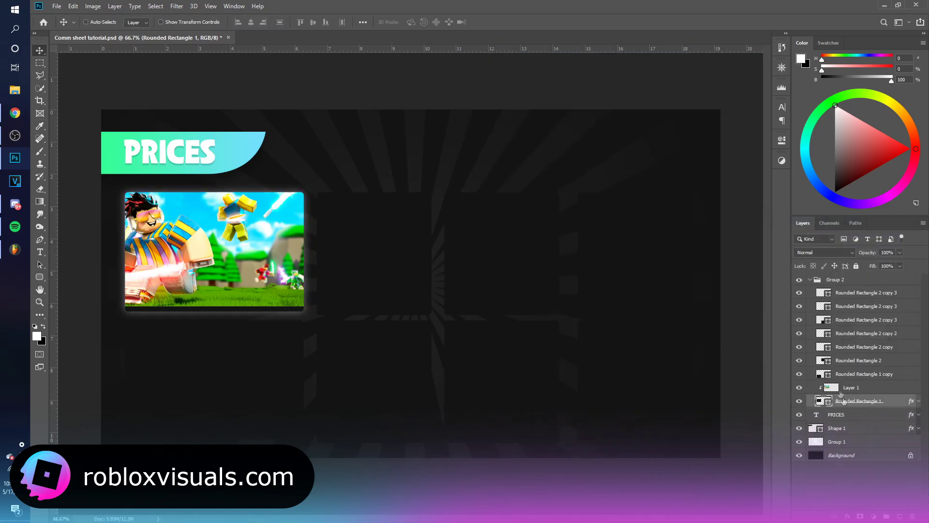
right_click(898, 402)
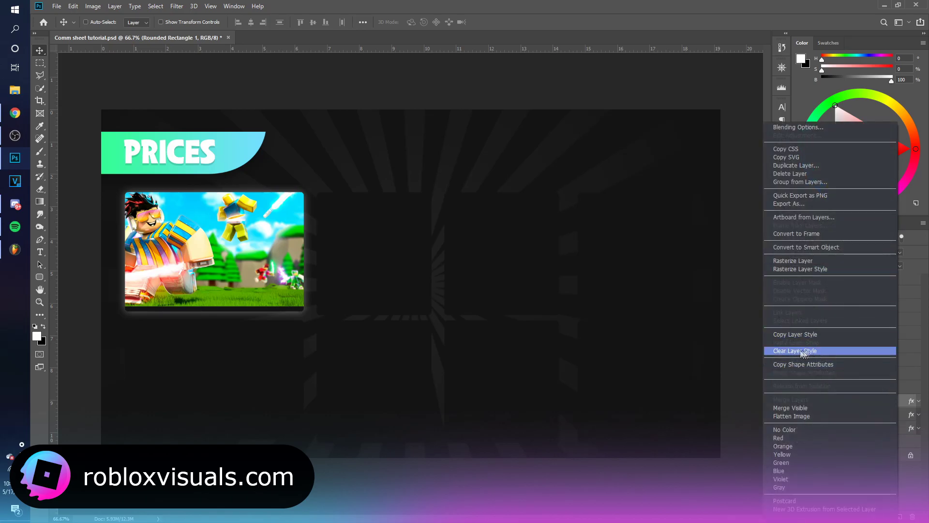
left_click(794, 335)
Paste the first box's soft white outer glow style onto the other seven rounded box layers.
left_click(823, 374)
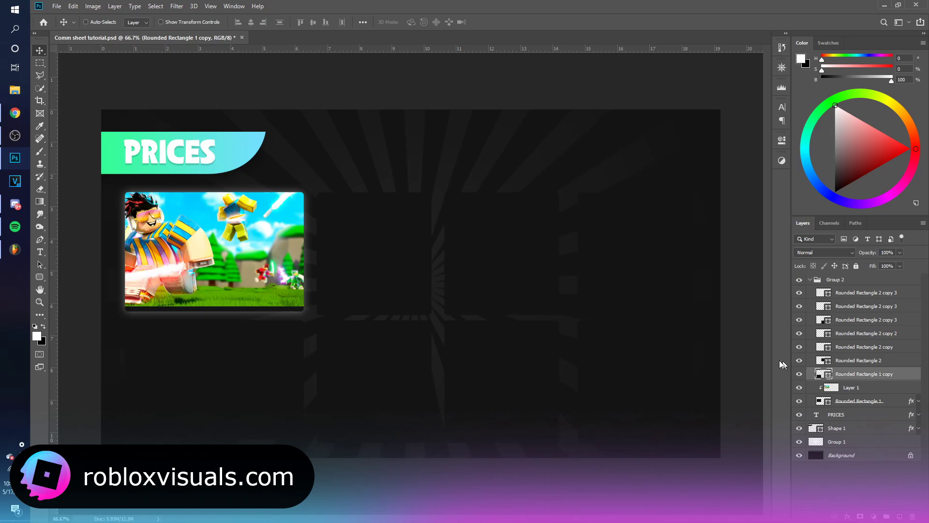
left_click(862, 294, "shift")
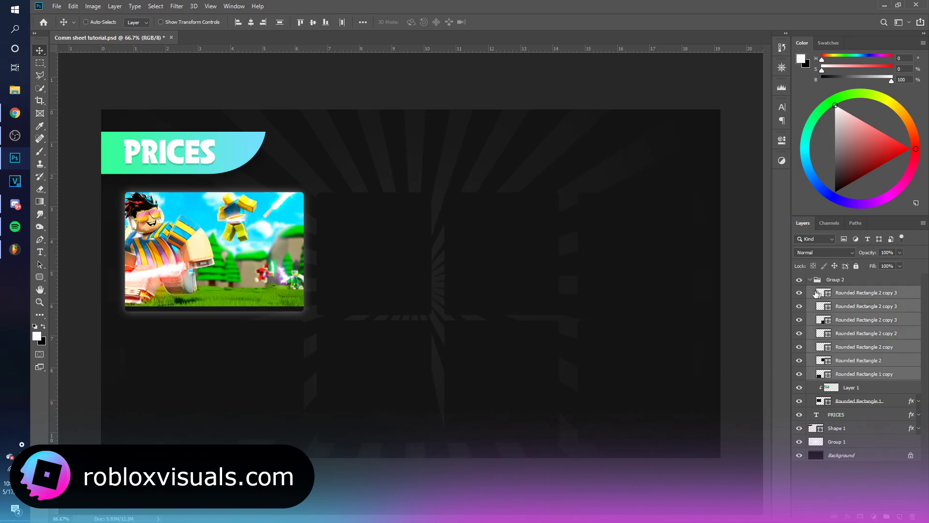
right_click(867, 295)
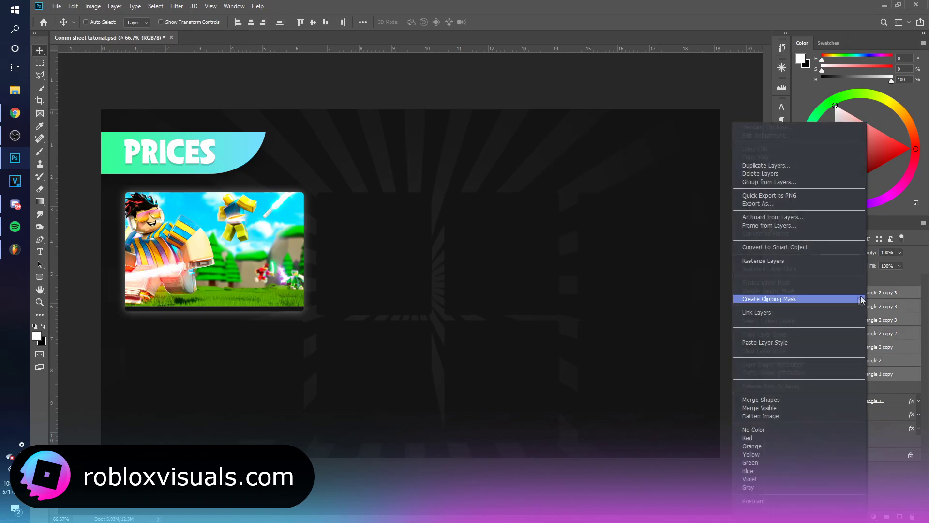
left_click(788, 342)
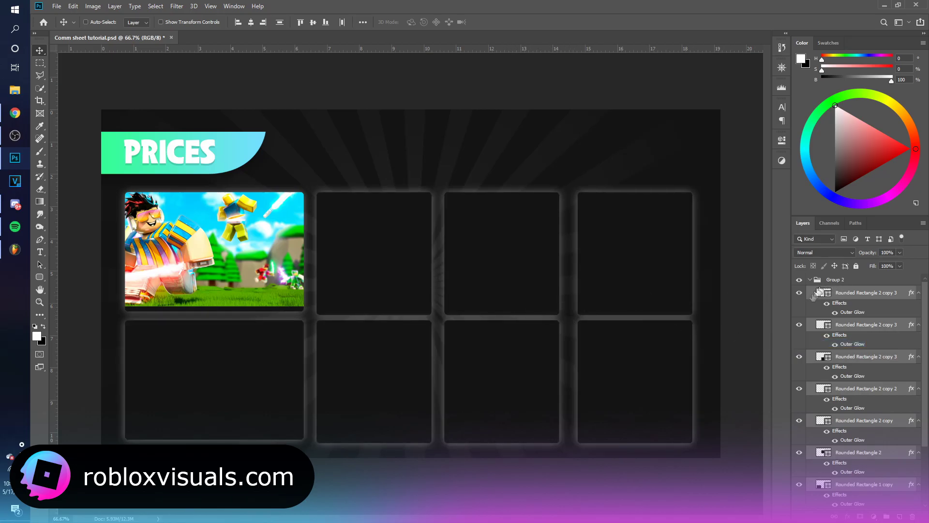
left_click(918, 294, "alt")
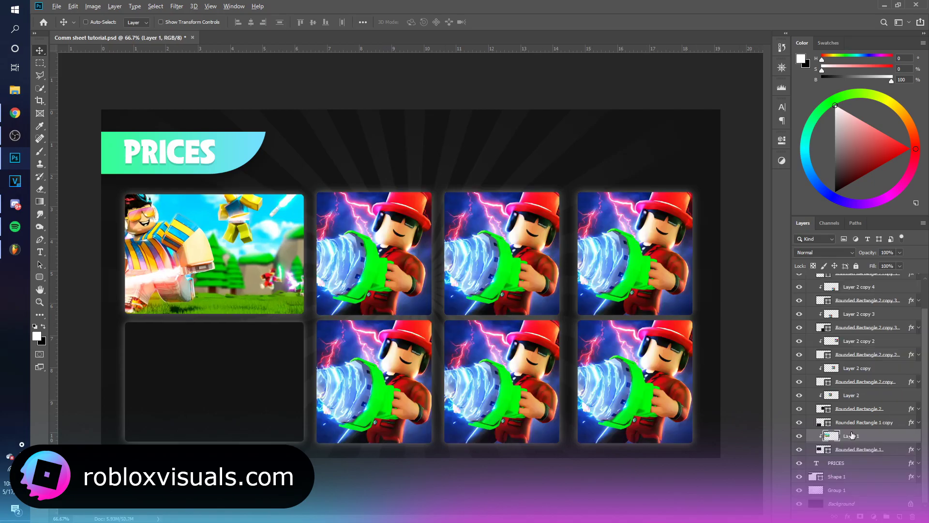
Duplicate the Layer 1 Roblox screenshot into the lower-left box as a clipping mask, then collapse Group 2.
left_click_drag(851, 436, 853, 424)
key("ctrl+alt+g")
left_click_drag(327, 243, 345, 365)
scroll(834, 378, "up", 2)
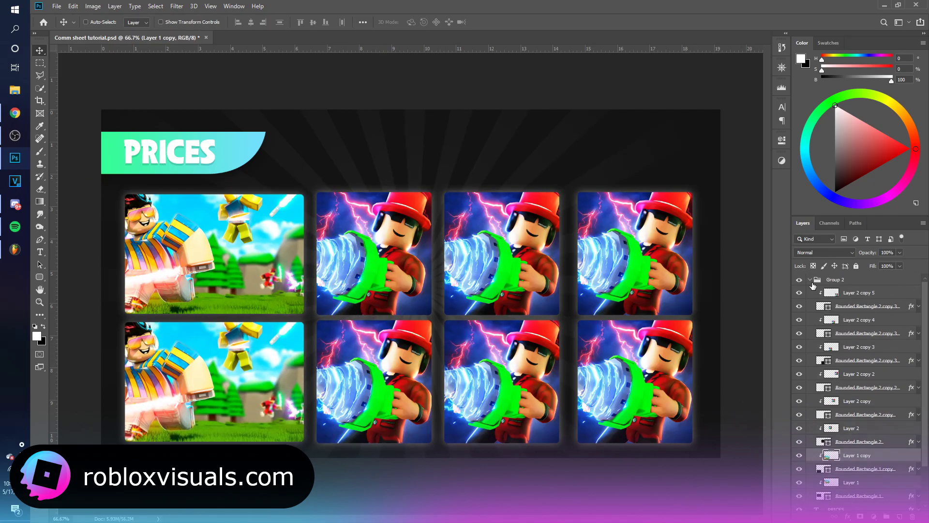
left_click(811, 280)
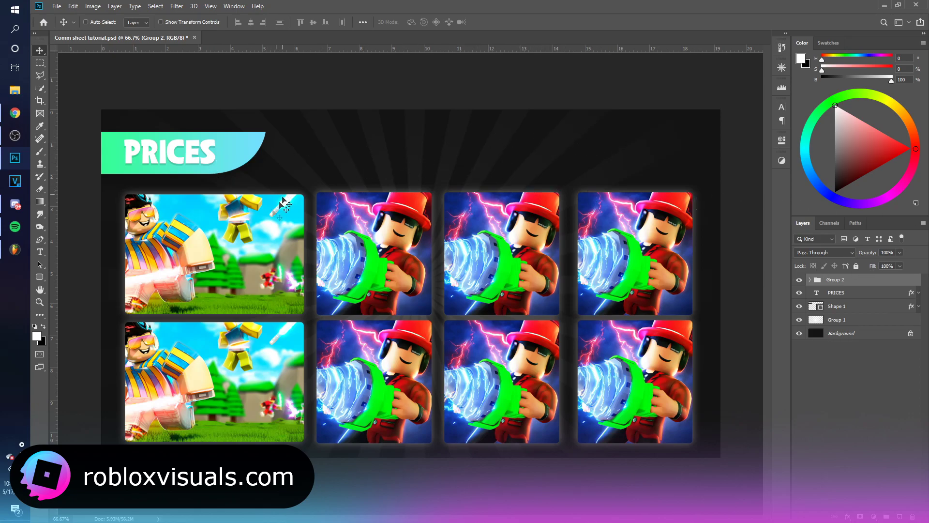
Draw a wide rounded rectangle with a 65 px corner radius beside the PRICES banner.
right_click(39, 277)
left_click(72, 281)
type("65")
key("Return")
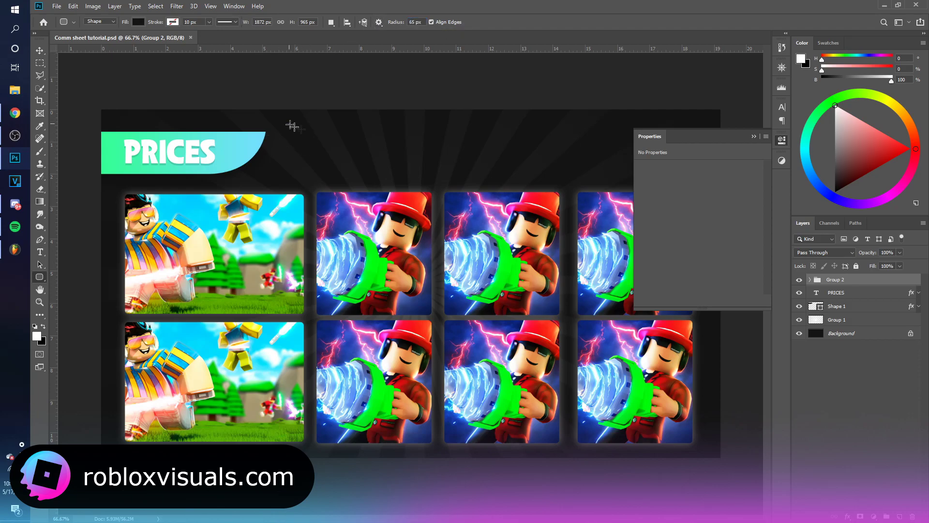
key("v")
mouse_move(290, 129)
left_mouse_down()
mouse_move(471, 170)
mouse_move(508, 151)
left_mouse_up()
key("ctrl+t")
key("Return")
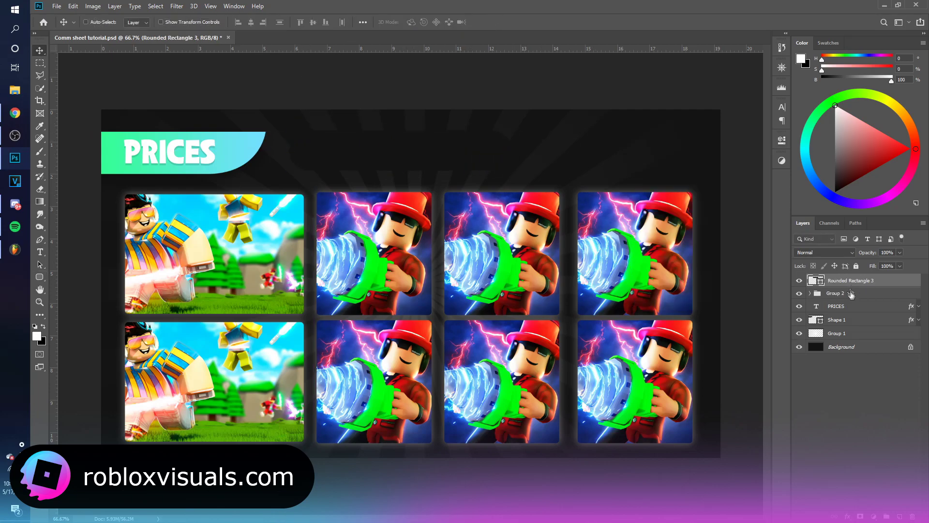
Copy the PRICES banner's gradient and drop shadow style onto the new rounded bar.
left_click(843, 319)
left_click(799, 319)
left_click(799, 319)
right_click(843, 322)
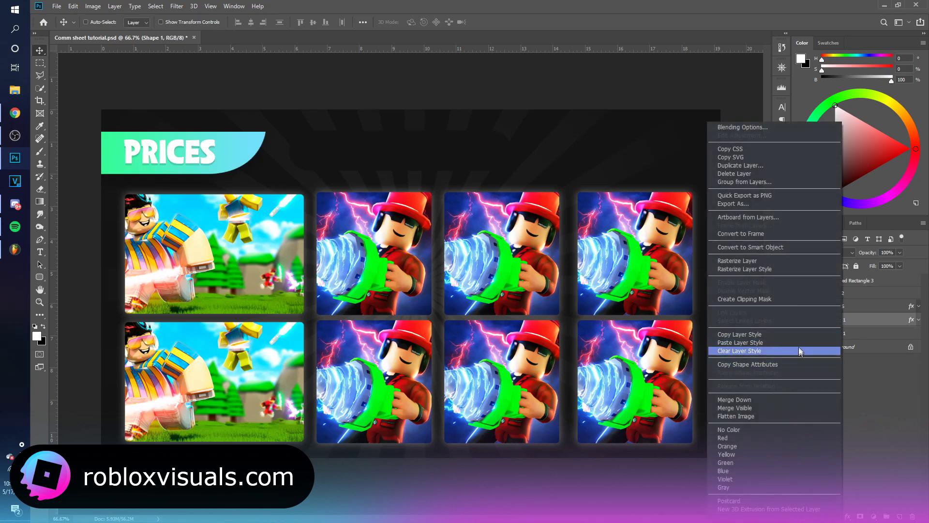
left_click(799, 334)
left_click(849, 281)
right_click(850, 283)
left_click(791, 342)
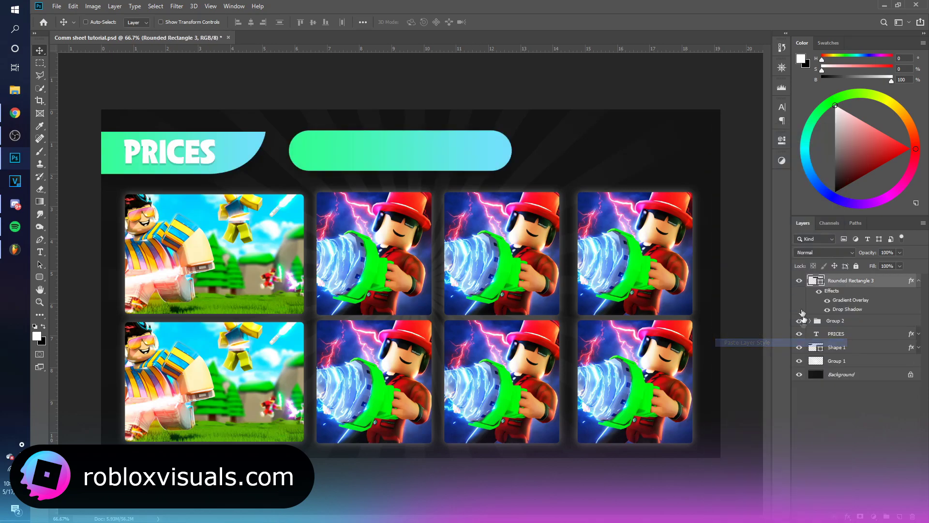
left_click(919, 282)
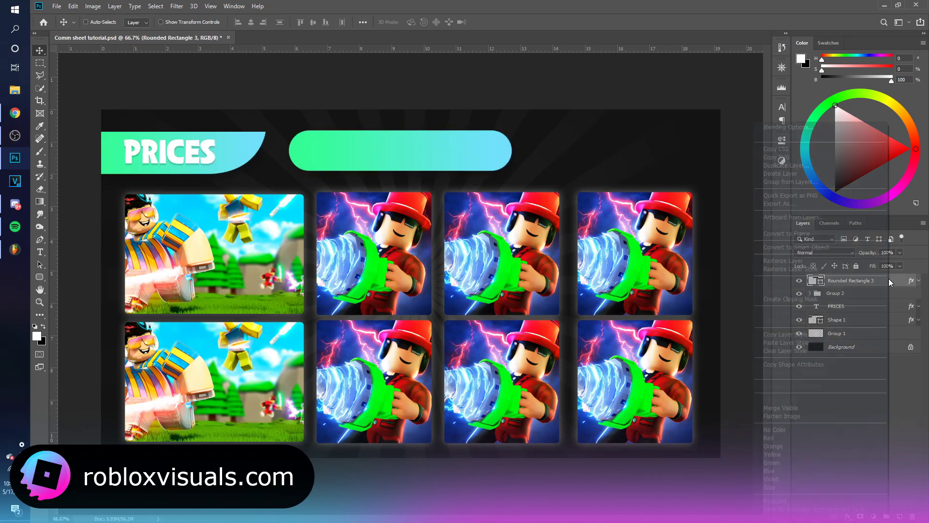
Rasterize the rounded bar's layer style into plain pixels.
right_click(889, 278)
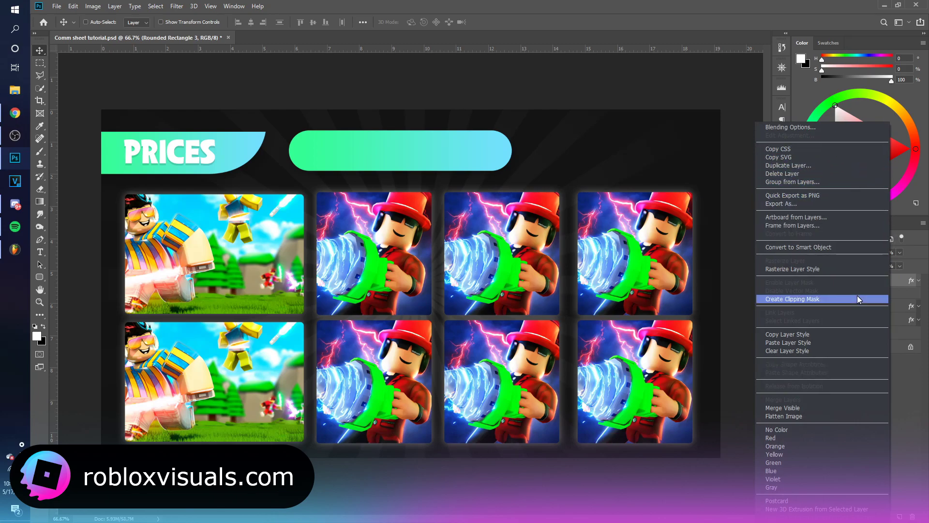
left_click(847, 269)
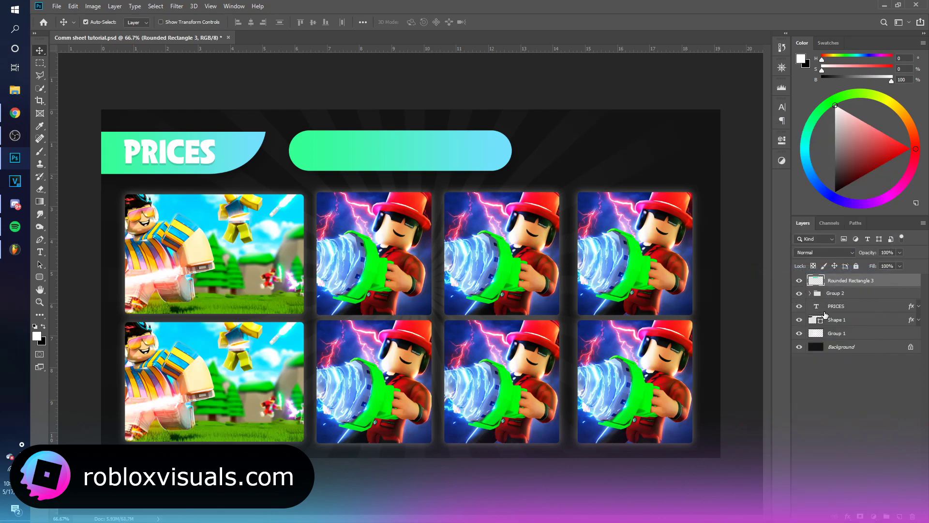
key("ctrl+u")
Shift the rounded bar's hue to pink, then duplicate the PRICES text onto the bar.
left_click_drag(546, 222, 599, 221)
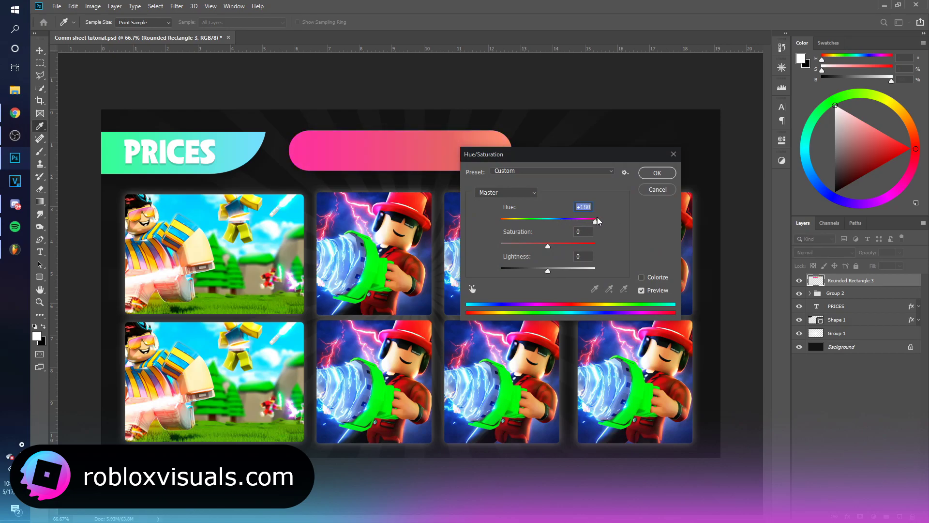
left_click(656, 173)
key("t")
key("v")
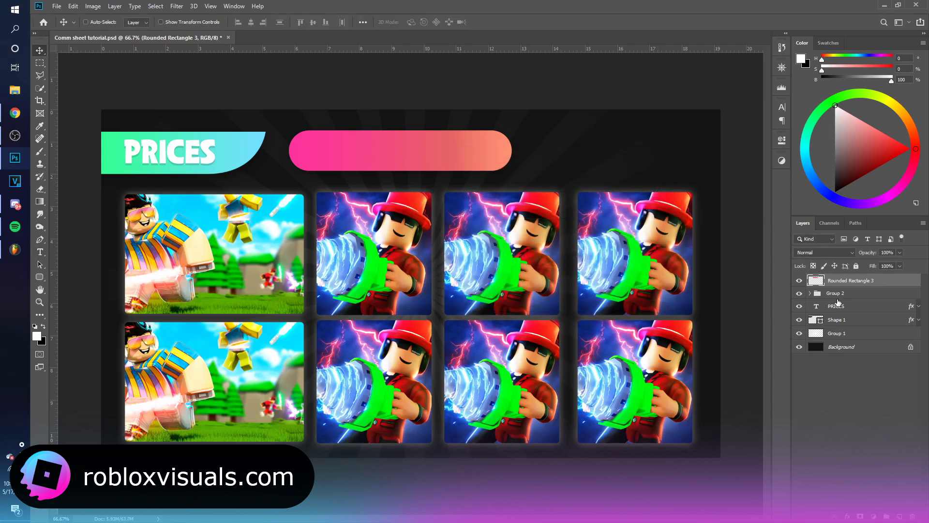
left_click_drag(842, 308, 863, 276)
Change the copied text on the pink bar to 'Thumbnail: 5.000 Robux'.
key("t")
left_click(319, 163)
type("Thumbnai")
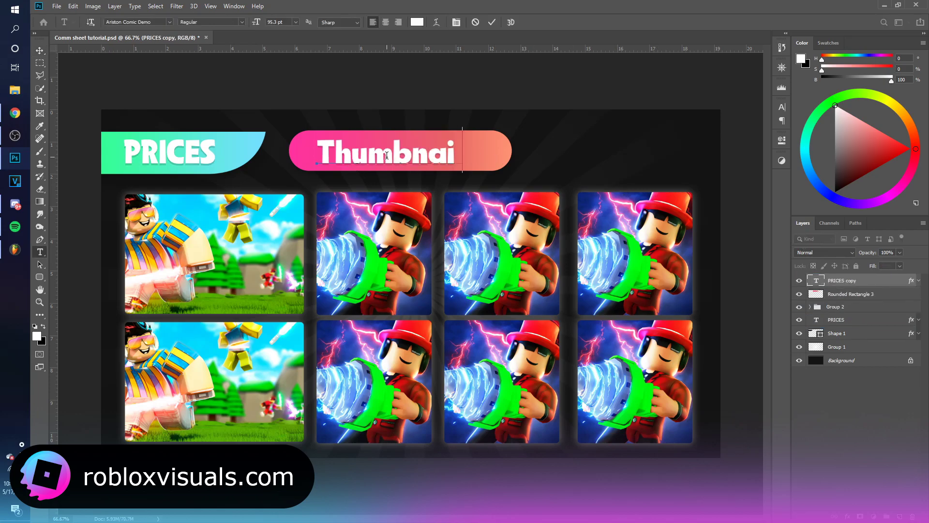
type("l: 10")
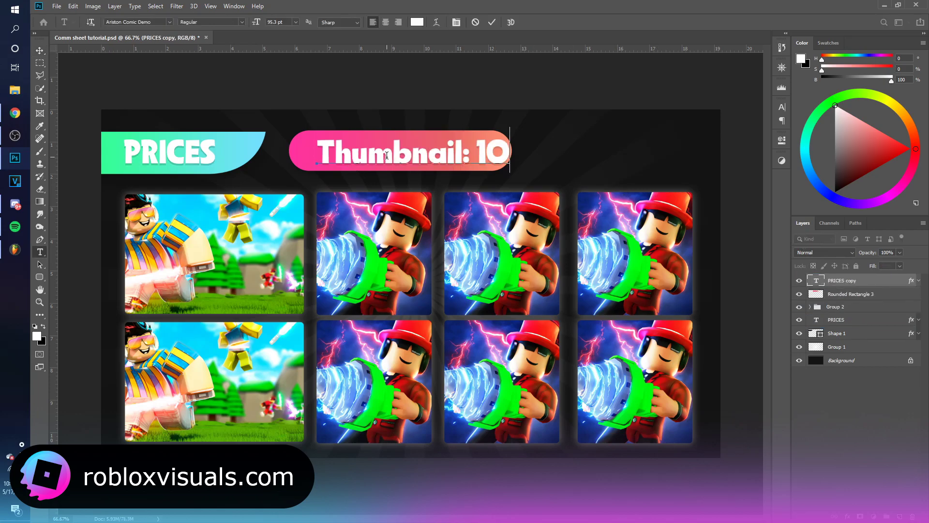
key("BackSpace")
key("BackSpace")
type("5.000 Robux")
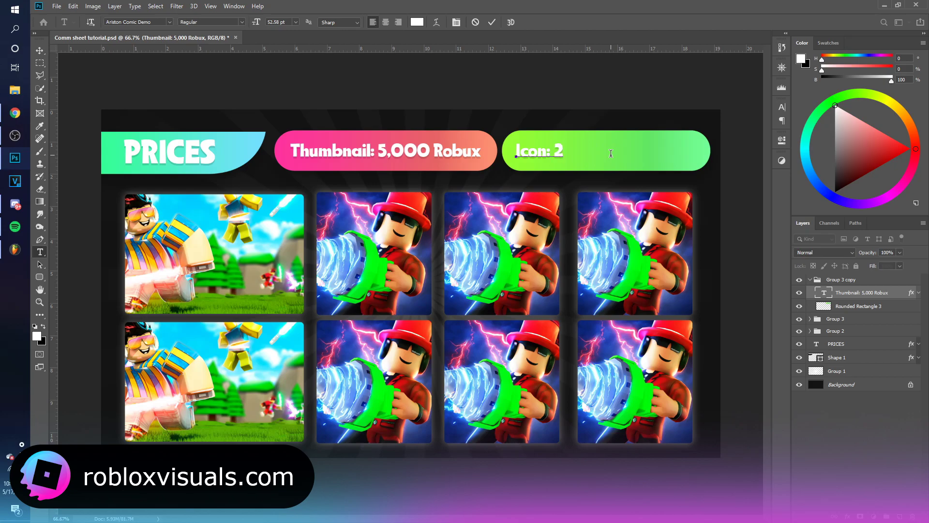
Set the green Icon bar's text to 'Icon: 2.000 Robux'.
type("2.000 Robux")
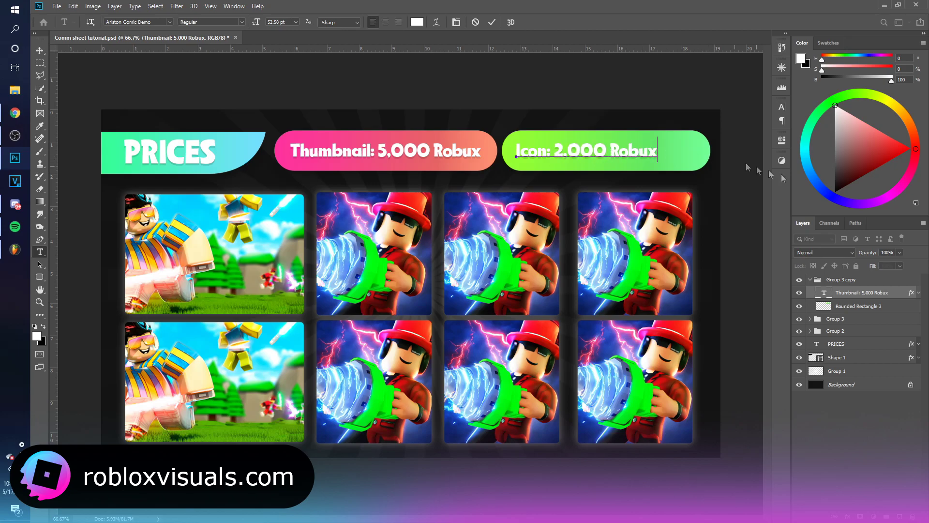
key("ctrl+Return")
key("v")
key("ctrl+minus")
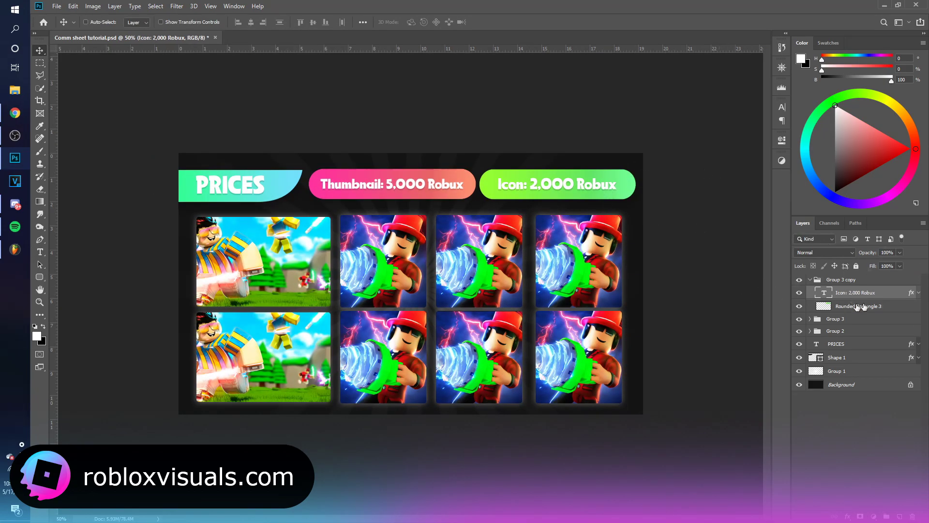
left_click(807, 280)
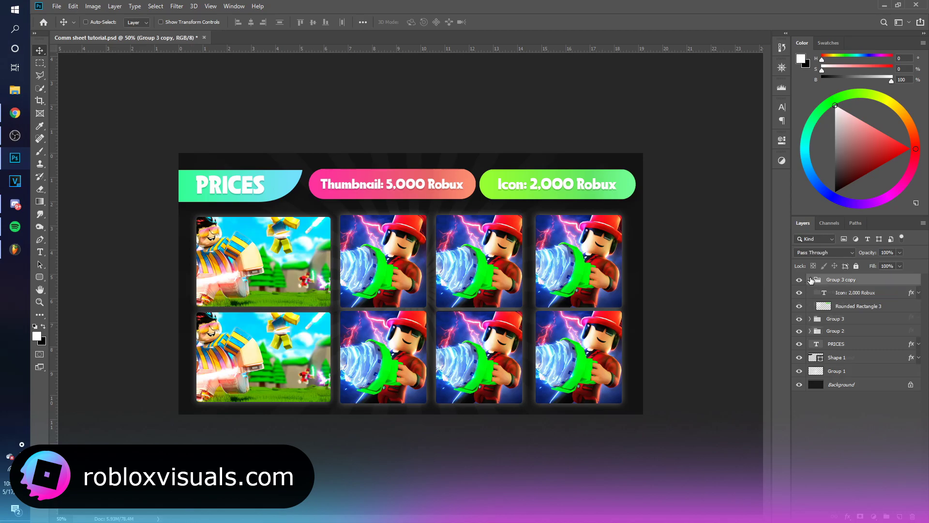
Add a new empty layer and set up a soft-edged 800 px brush.
left_click(810, 280)
key("ctrl+alt+shift+n")
left_click(40, 151)
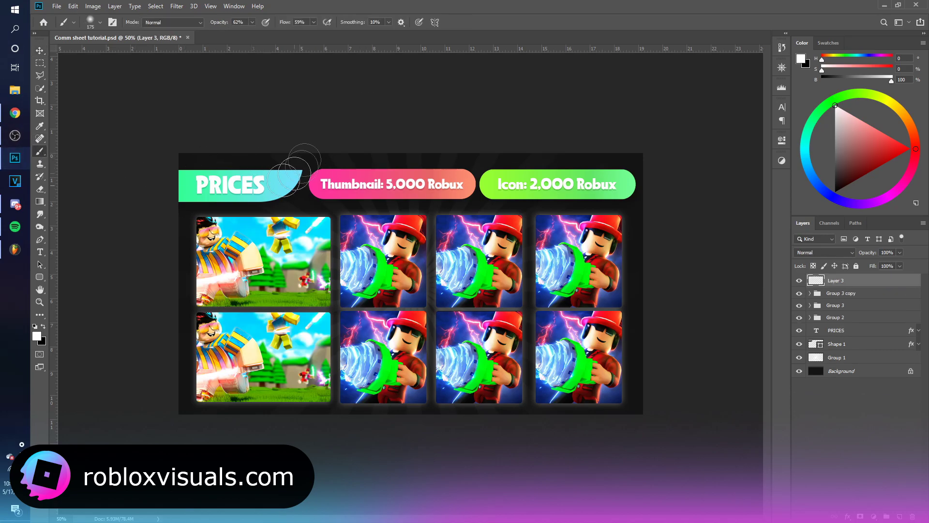
key("bracketright")
key("bracketright")
key("bracketright")
key("bracketright")
key("bracketright")
key("bracketright")
key("bracketright")
key("bracketright")
left_click(99, 22)
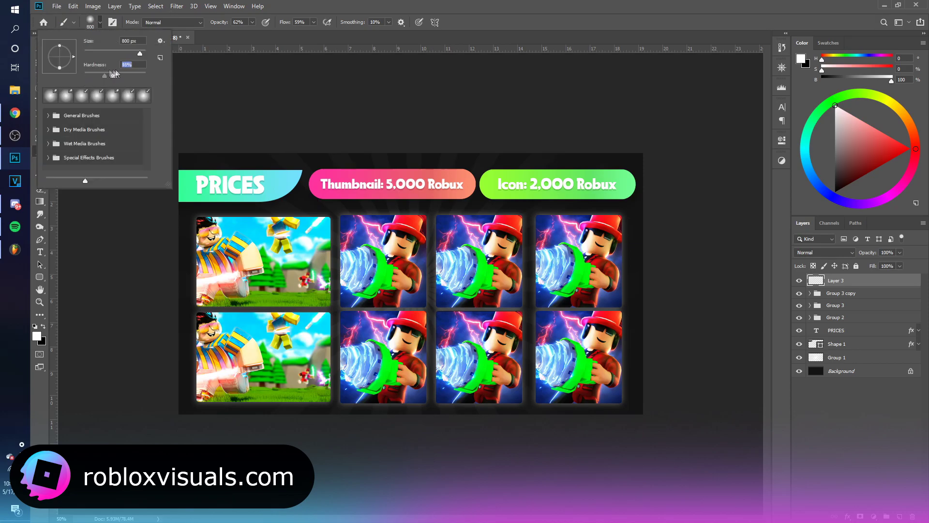
left_click(116, 25)
Paint soft blue, green and cyan glows along the sheet's lower-left and right edges.
left_click(259, 227, "alt")
mouse_move(264, 440)
left_mouse_down()
mouse_move(258, 425)
mouse_move(294, 474)
mouse_move(339, 475)
left_mouse_up()
left_click(612, 173, "alt")
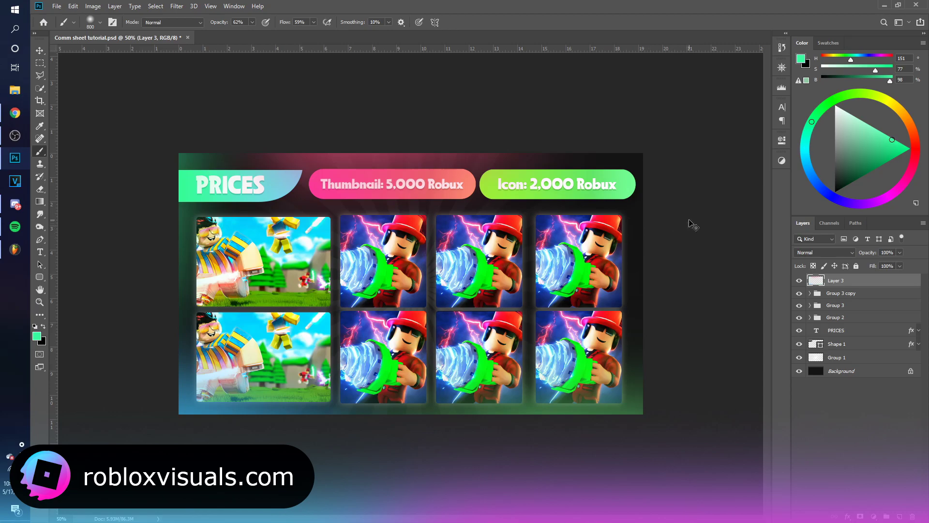
left_click(222, 228, "alt")
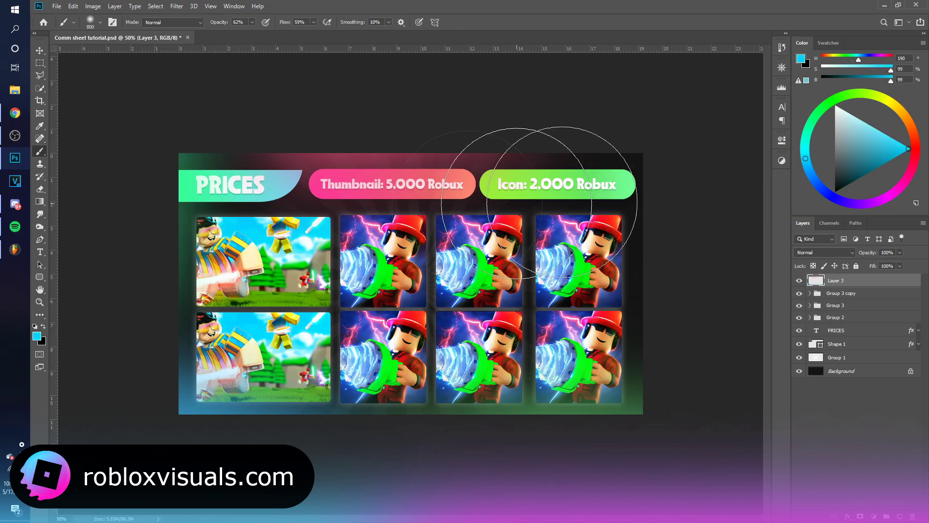
left_click_drag(671, 201, 685, 339)
key("ctrl+z")
left_click_drag(712, 194, 710, 264)
Set the glow layer's blending mode to Overlay.
key("v")
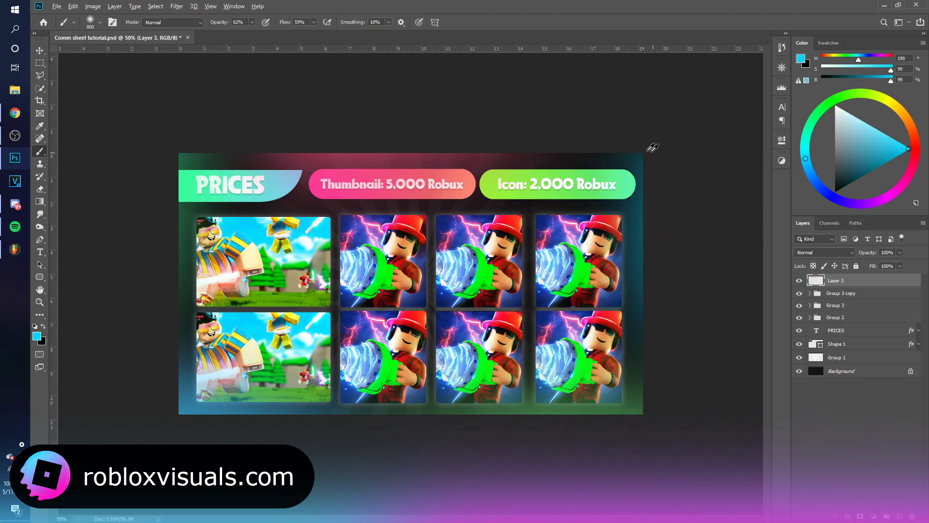
left_click(824, 252)
left_click(826, 369)
Duplicate the glow layer to brighten the edge lighting.
key("ctrl+j")
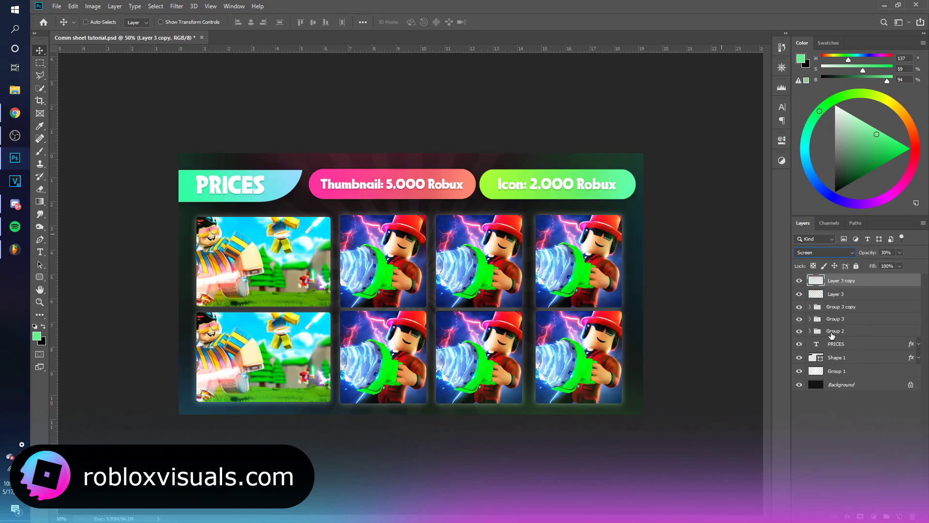
left_click(831, 332)
left_click(864, 416)
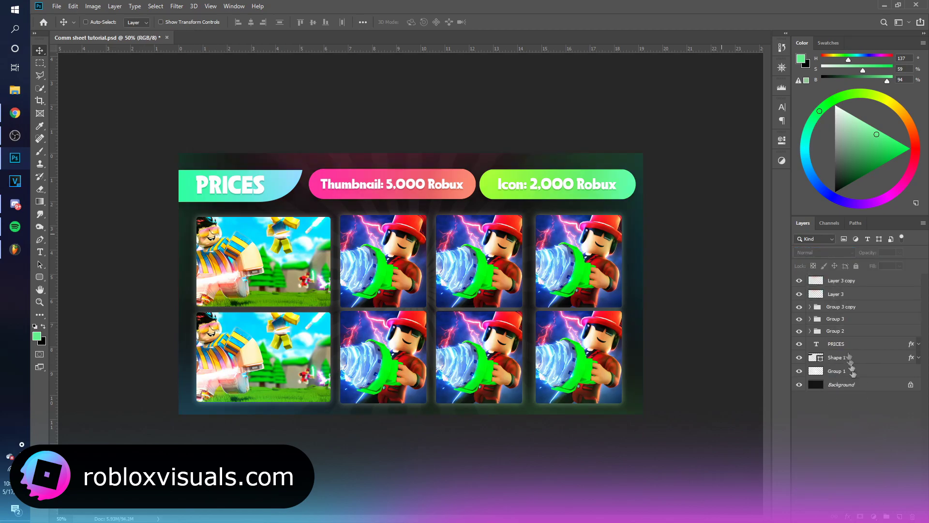
Duplicate and merge the thumbnail grid group, then flip the copy upside down beneath it.
left_click_drag(844, 332, 842, 339)
key("ctrl+e")
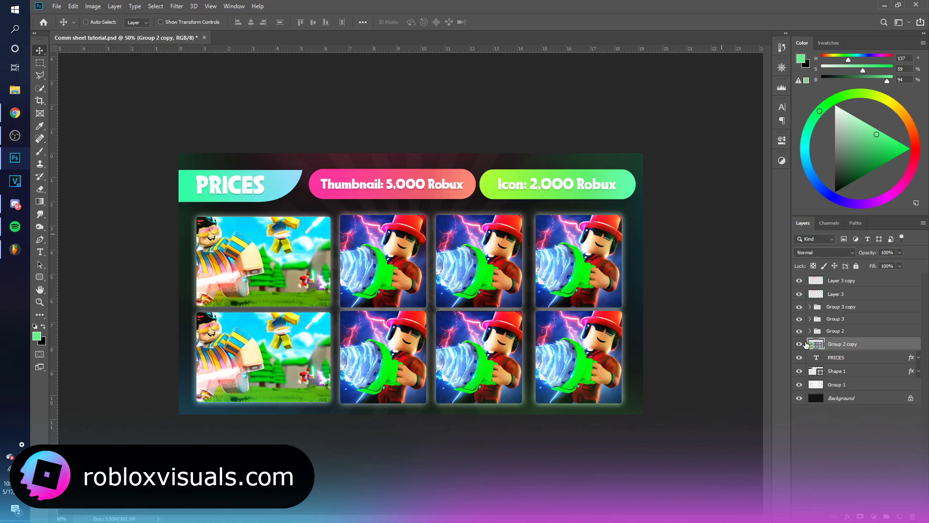
key("ctrl+minus")
key("ctrl+t")
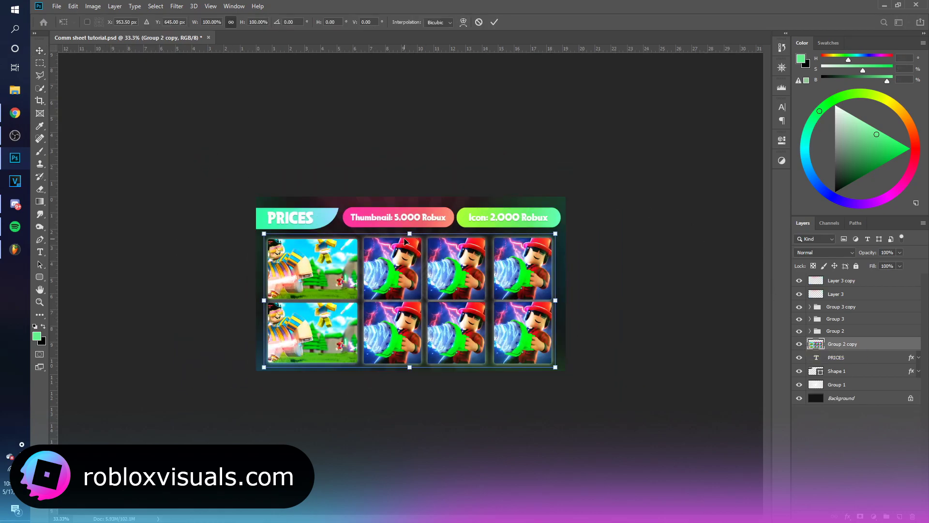
left_click_drag(407, 233, 410, 425)
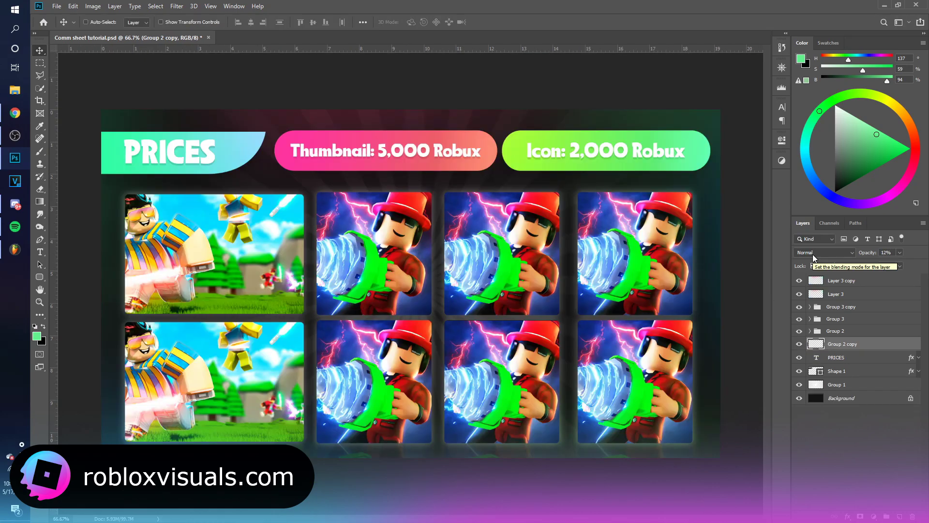